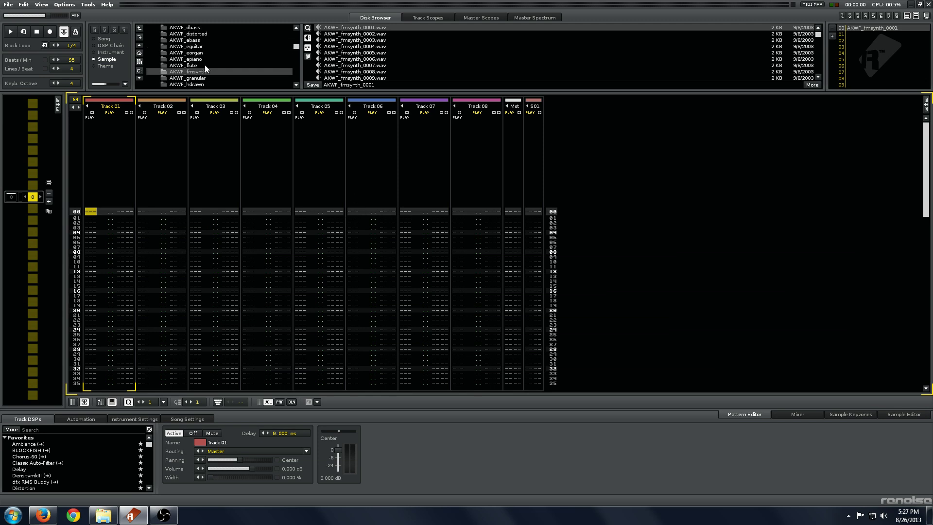
- Load AKWF_saw.wav from the AKWF_bw_perfectwaves folder and view its full-range keyzone
{"action": "scroll", "coordinate": [232, 61], "scroll_direction": "up", "scroll_amount": 3}
{"action": "scroll", "coordinate": [236, 55], "scroll_direction": "up", "scroll_amount": 4}
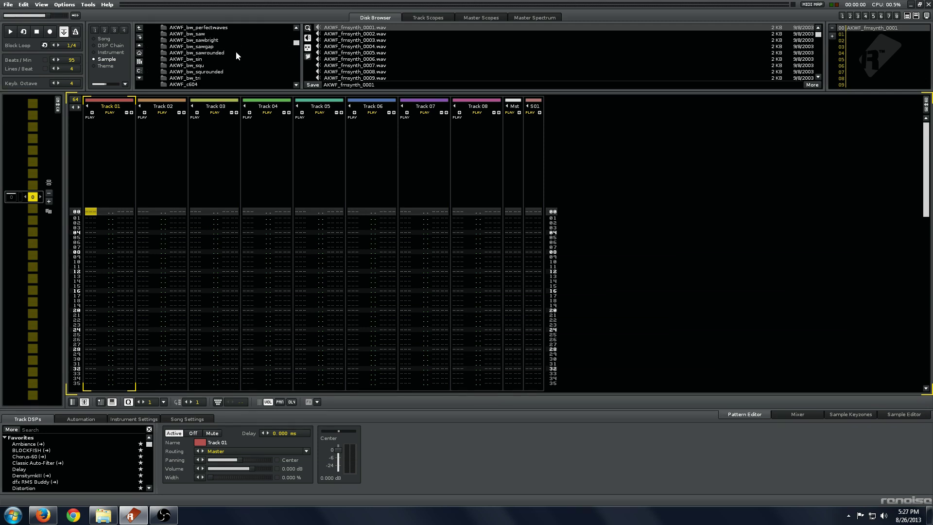
{"action": "left_click", "coordinate": [236, 53]}
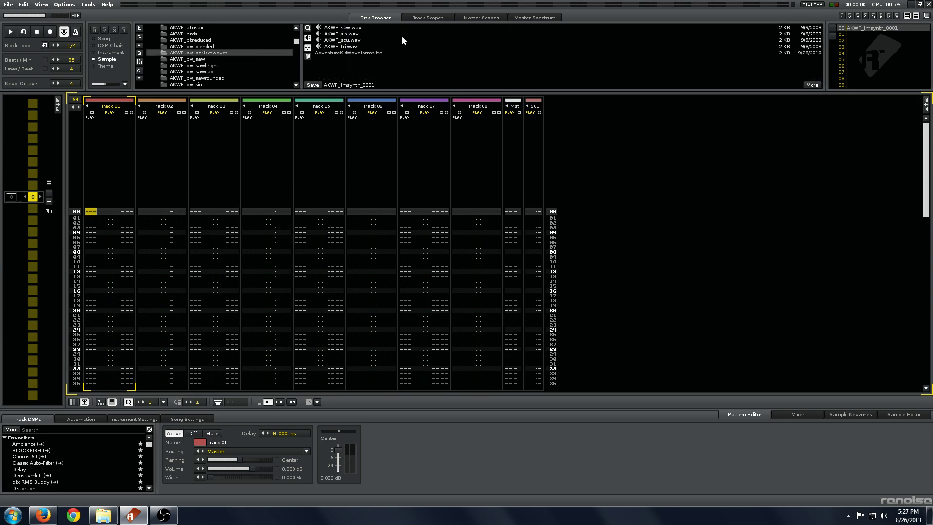
{"action": "double_click", "coordinate": [389, 27]}
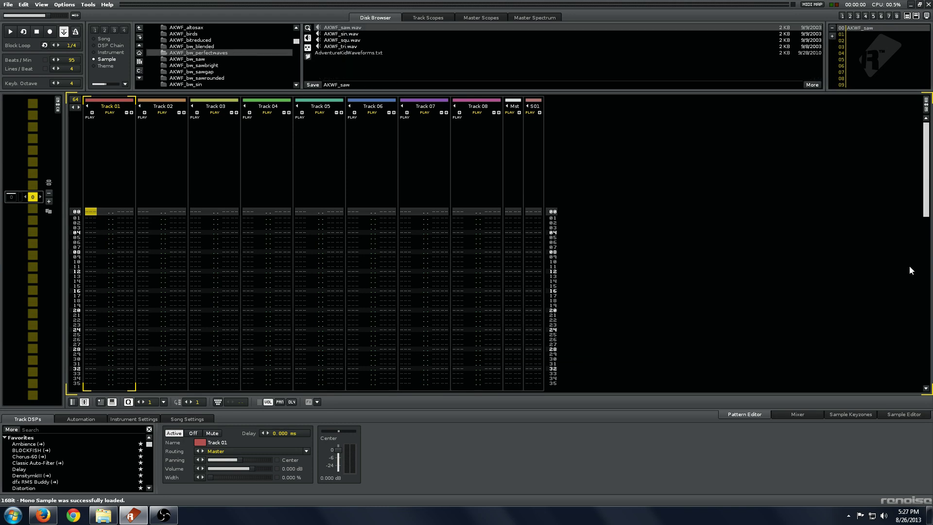
{"action": "left_click", "coordinate": [864, 413]}
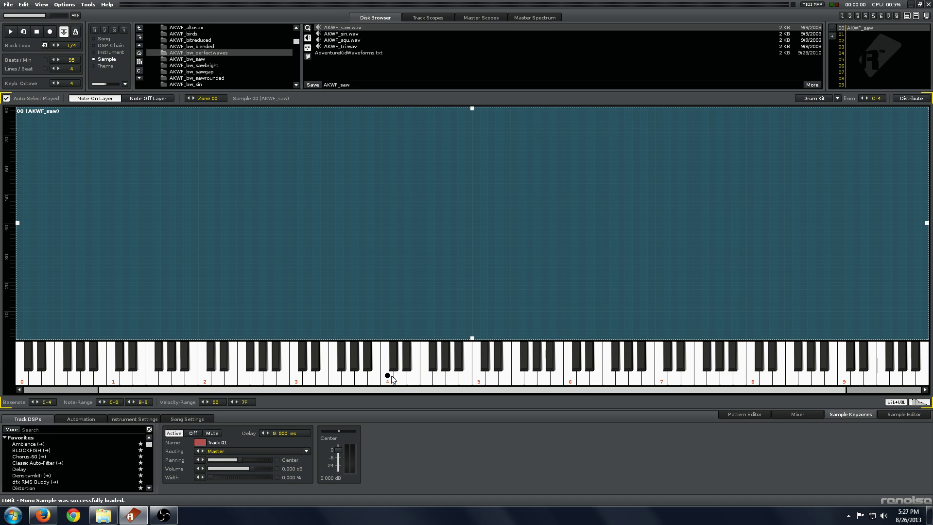
- Lower the AKWF_saw finetune to -2, then play a test note from the Pattern Editor
{"action": "left_click", "coordinate": [128, 419]}
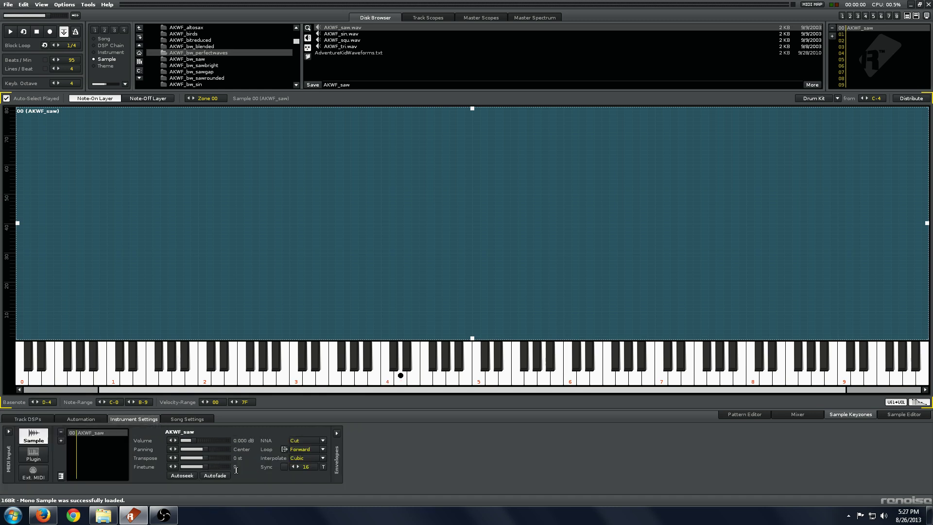
{"action": "left_click", "coordinate": [171, 466]}
{"action": "left_click", "coordinate": [171, 466]}
{"action": "left_click", "coordinate": [737, 414]}
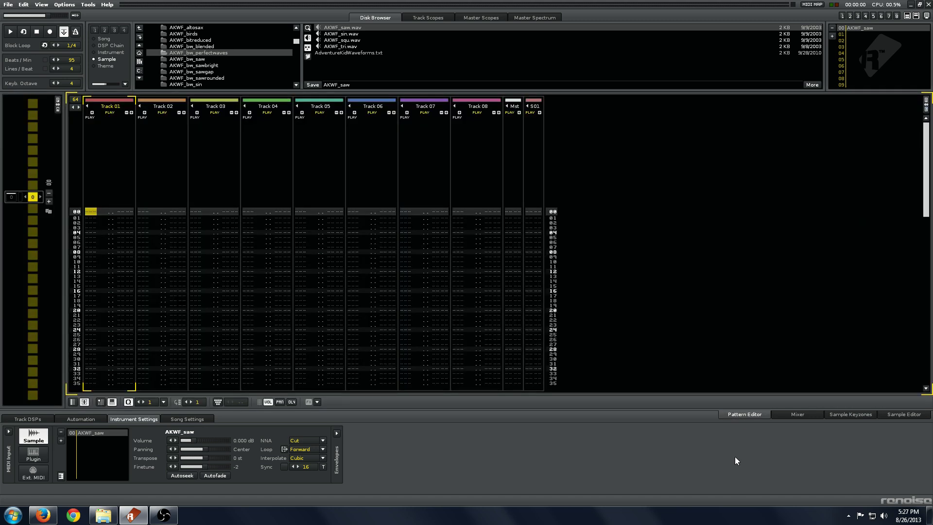
{"action": "key", "text": "z"}
{"action": "key", "text": "z"}
- Look over the Sample Editor and Mixer, then show Track 01's Track DSPs panel
{"action": "left_click", "coordinate": [906, 414]}
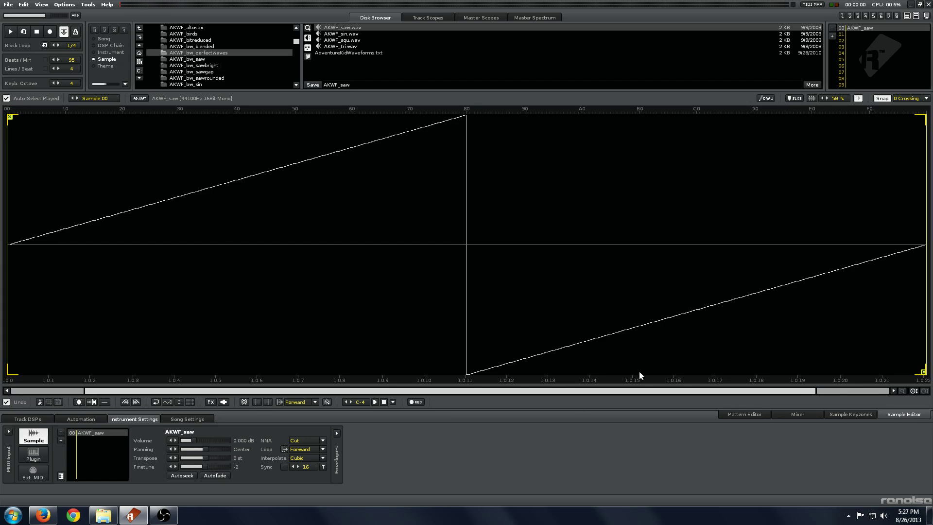
{"action": "left_click", "coordinate": [789, 415]}
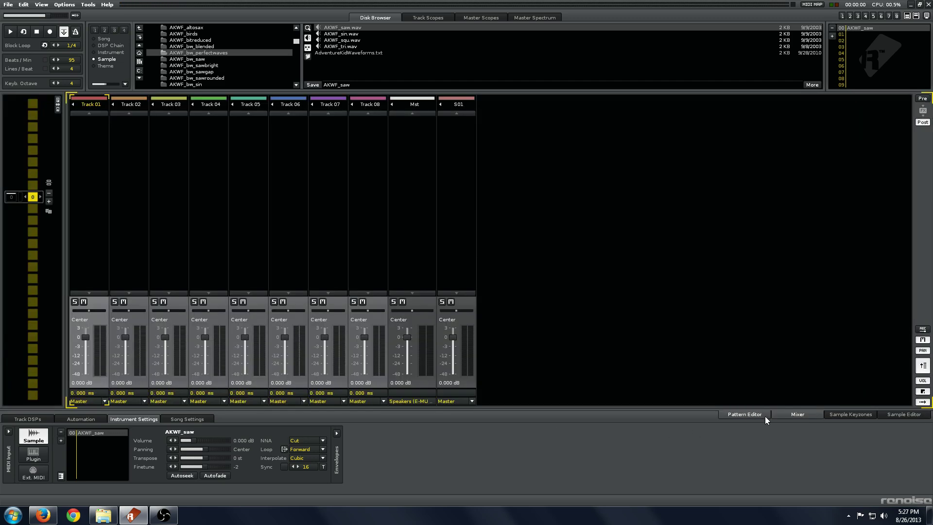
{"action": "left_click", "coordinate": [751, 414]}
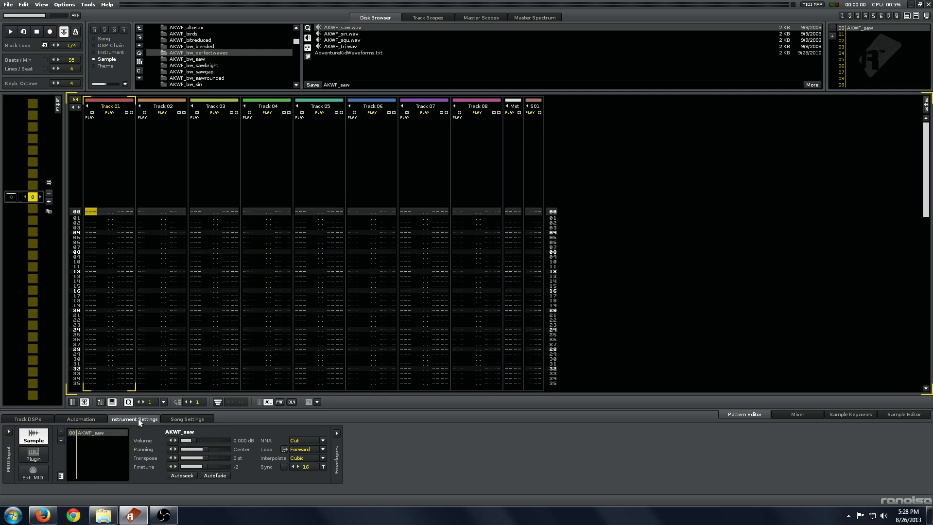
{"action": "left_click", "coordinate": [48, 419]}
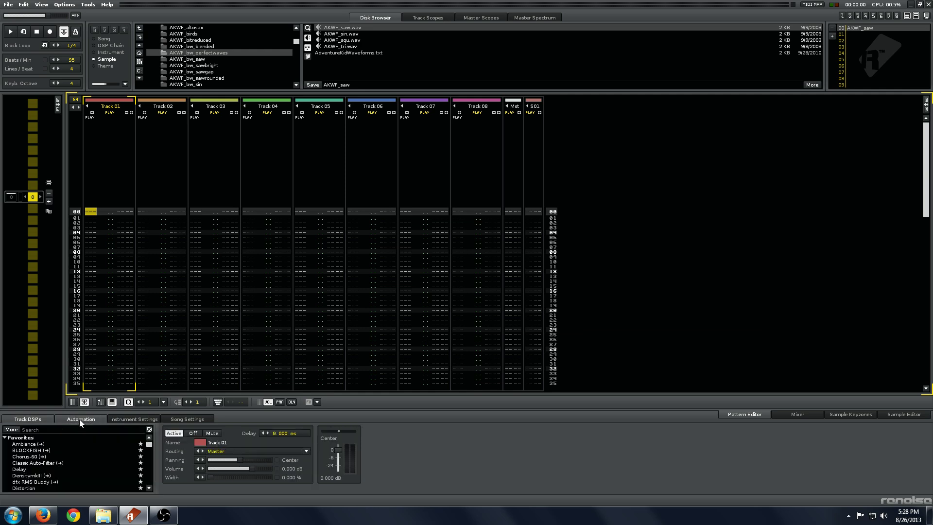
- Browse the Automation, Song and Instrument Settings panels, ending on the Sample Keyzones view
{"action": "left_click", "coordinate": [80, 421]}
{"action": "left_click", "coordinate": [133, 418]}
{"action": "left_click", "coordinate": [190, 419]}
{"action": "left_click", "coordinate": [126, 420]}
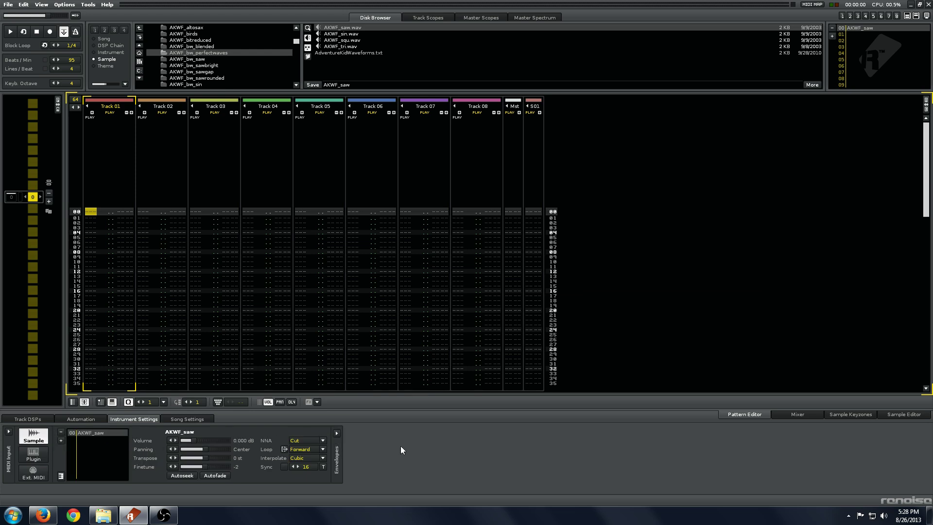
{"action": "left_click", "coordinate": [868, 415]}
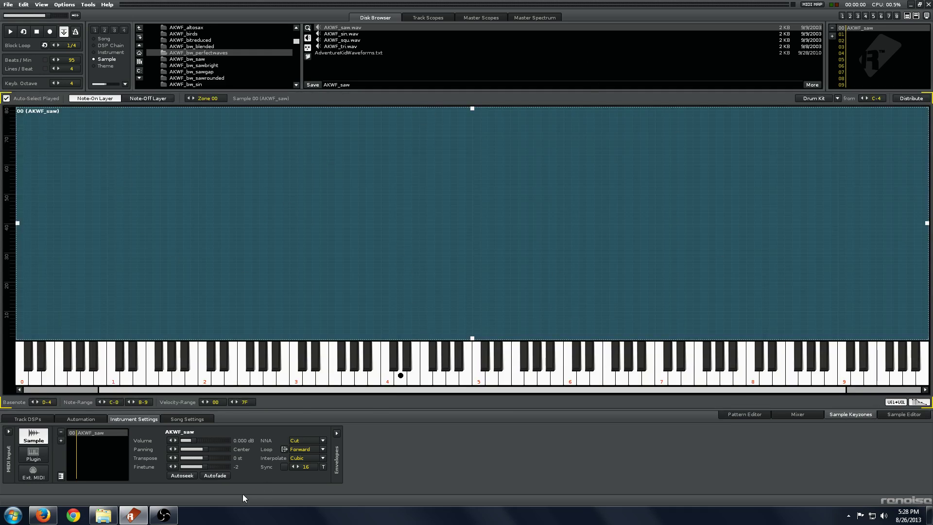
- Set the AKWF_saw sample volume to -6 dB and expand the Envelopes section
{"action": "left_click", "coordinate": [287, 433]}
{"action": "key", "text": "Return"}
{"action": "double_click", "coordinate": [243, 440]}
{"action": "type", "text": "-6"}
{"action": "key", "text": "Return"}
{"action": "left_click", "coordinate": [337, 433]}
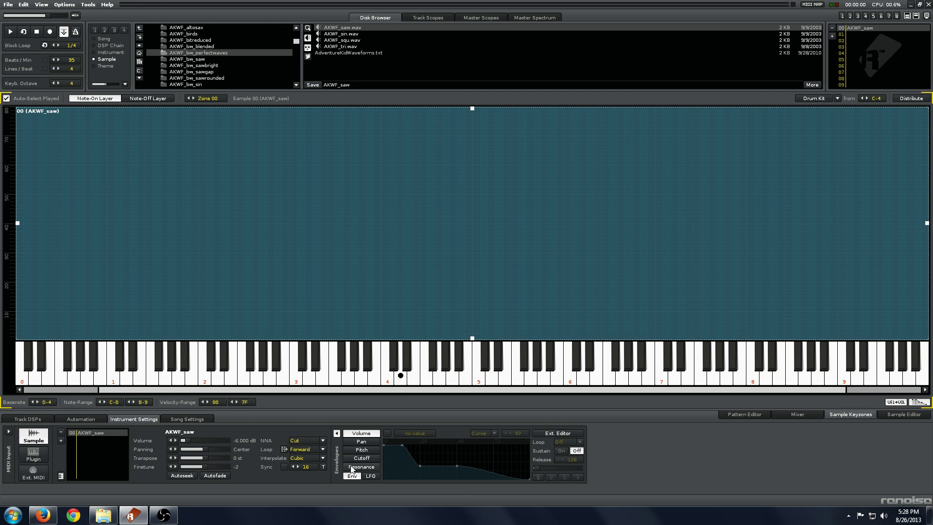
- Enable the volume envelope, return to the Pattern Editor and switch edit mode on
{"action": "left_click", "coordinate": [387, 433]}
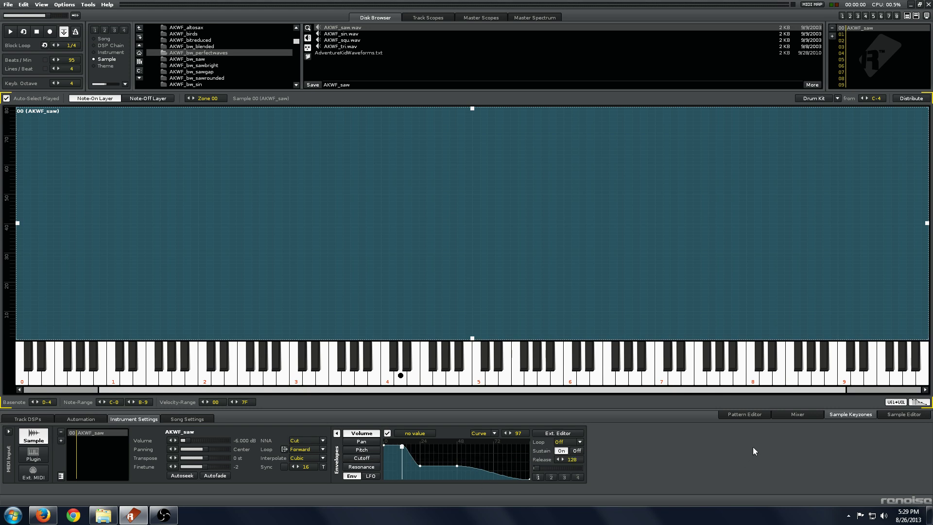
{"action": "left_click", "coordinate": [885, 415]}
{"action": "left_click", "coordinate": [746, 415]}
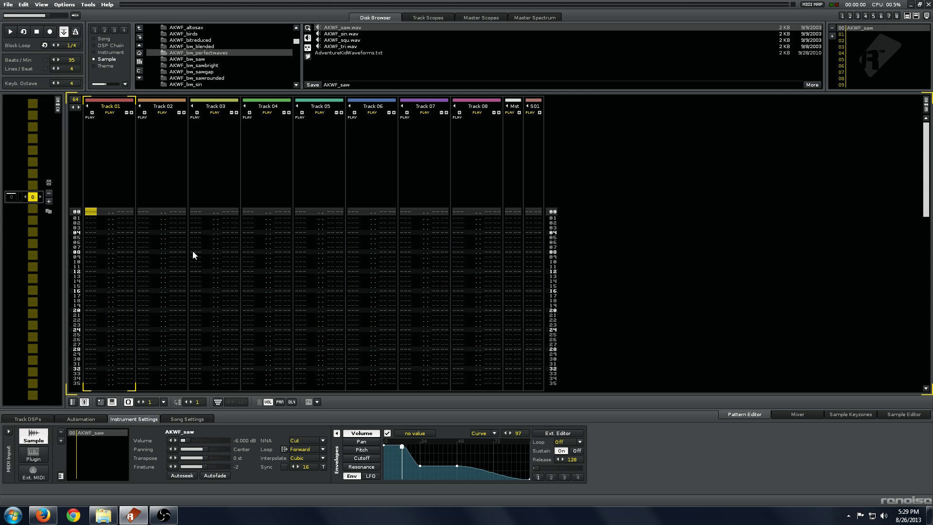
{"action": "key", "text": "Escape"}
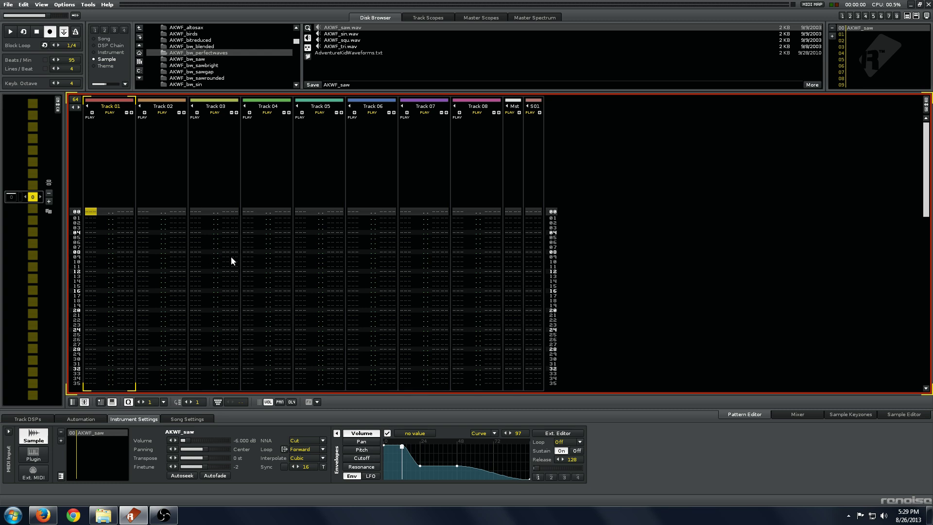
- Enter an eight-note melody into Track 01, including A-5, A#5, D-5 and closing C-5 at row 14
{"action": "key", "text": "q"}
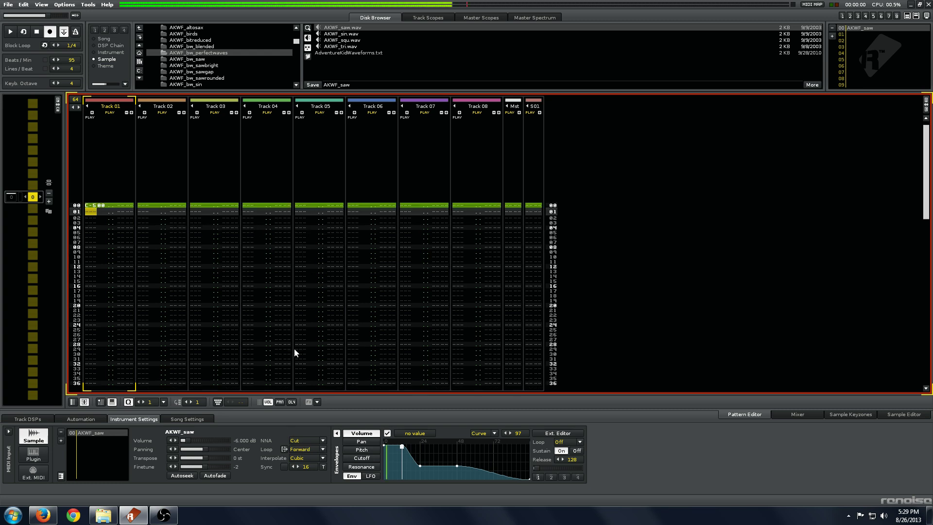
{"action": "key", "text": "Down"}
{"action": "key", "text": "3"}
{"action": "key", "text": "Down"}
{"action": "key", "text": "r"}
{"action": "key", "text": "Down"}
{"action": "key", "text": "t"}
{"action": "key", "text": "Down"}
{"action": "key", "text": "y"}
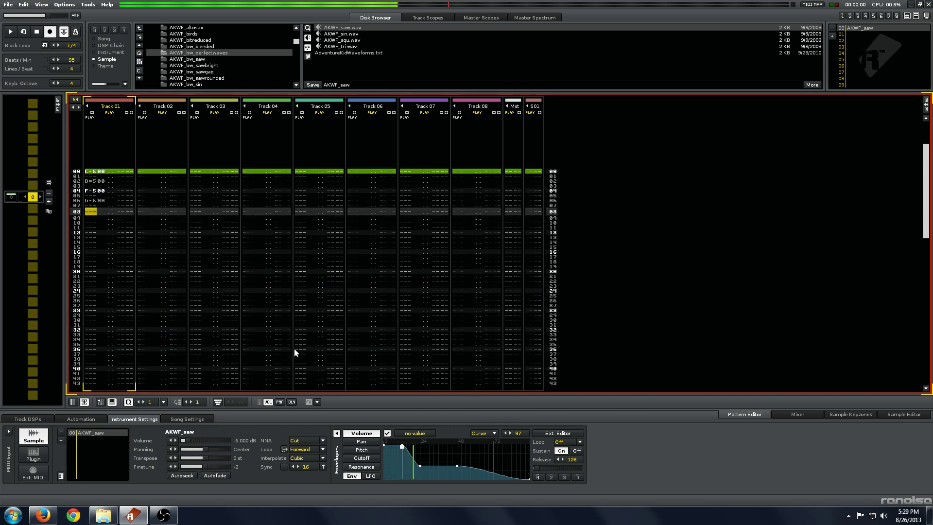
{"action": "key", "text": "Down"}
{"action": "key", "text": "7"}
{"action": "key", "text": "Down"}
{"action": "key", "text": "e"}
{"action": "key", "text": "Down"}
{"action": "key", "text": "q"}
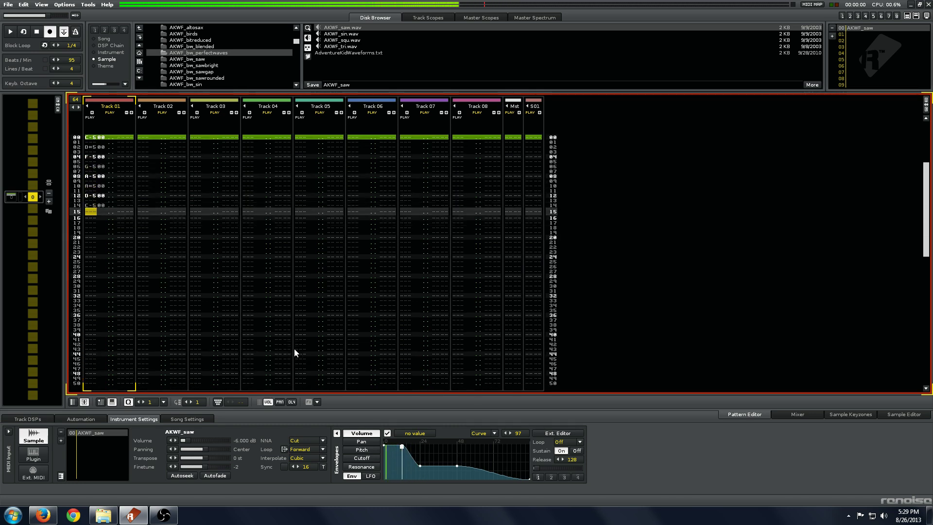
- Play the melody, then switch the new-note action to Note Off and replay it
{"action": "key", "text": "space"}
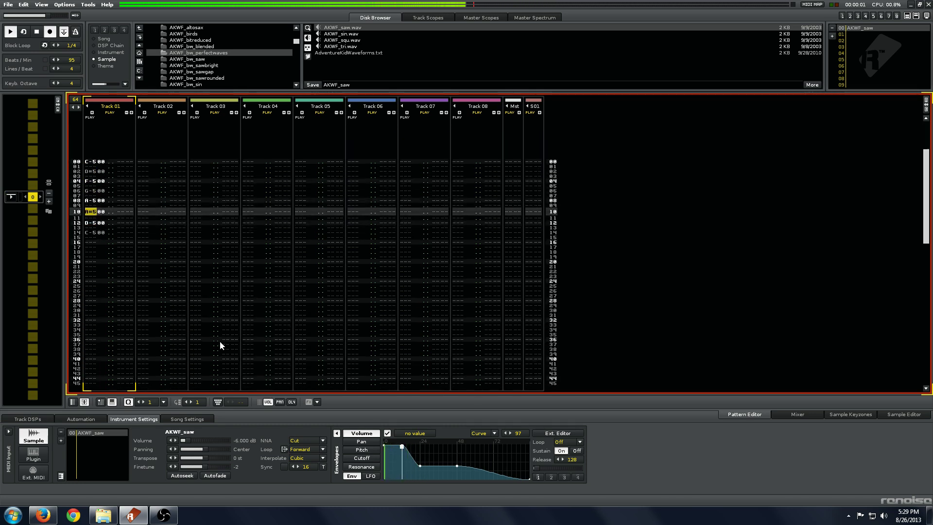
{"action": "key", "text": "space"}
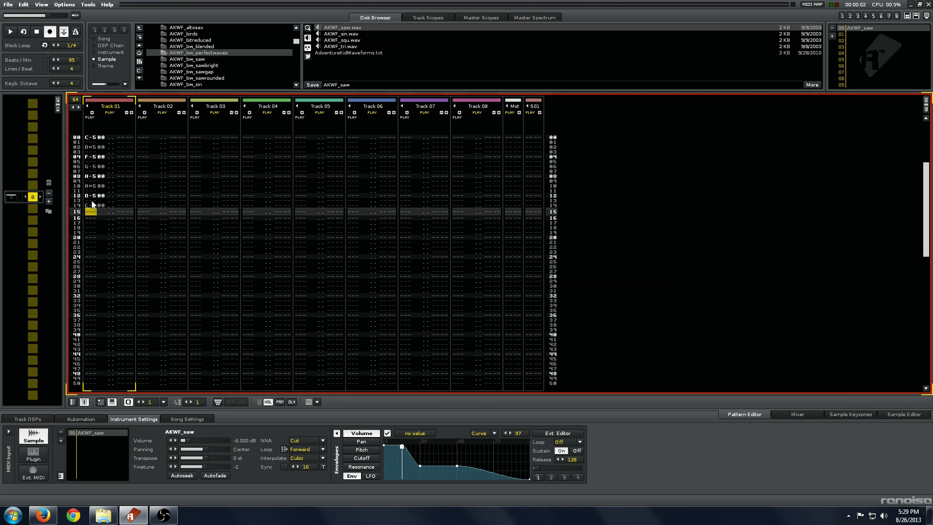
{"action": "left_click", "coordinate": [306, 441]}
{"action": "key", "text": "space"}
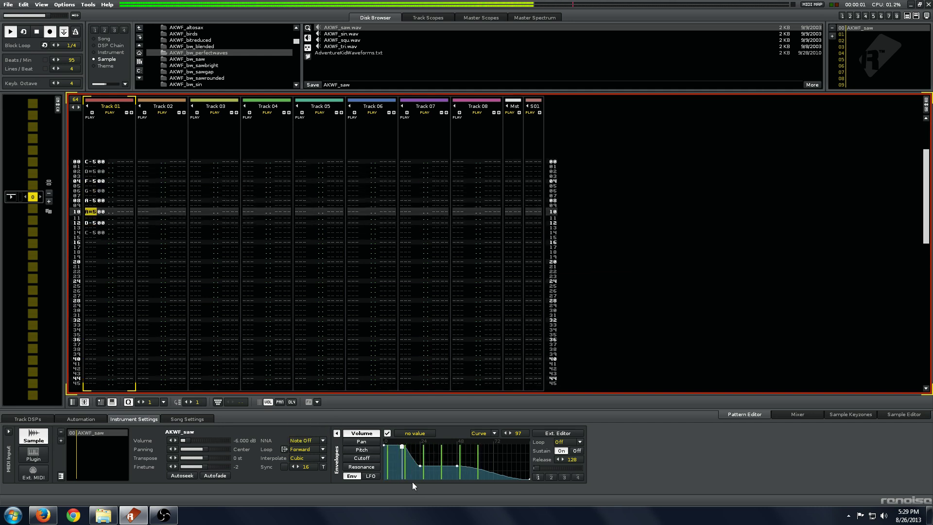
{"action": "key", "text": "space"}
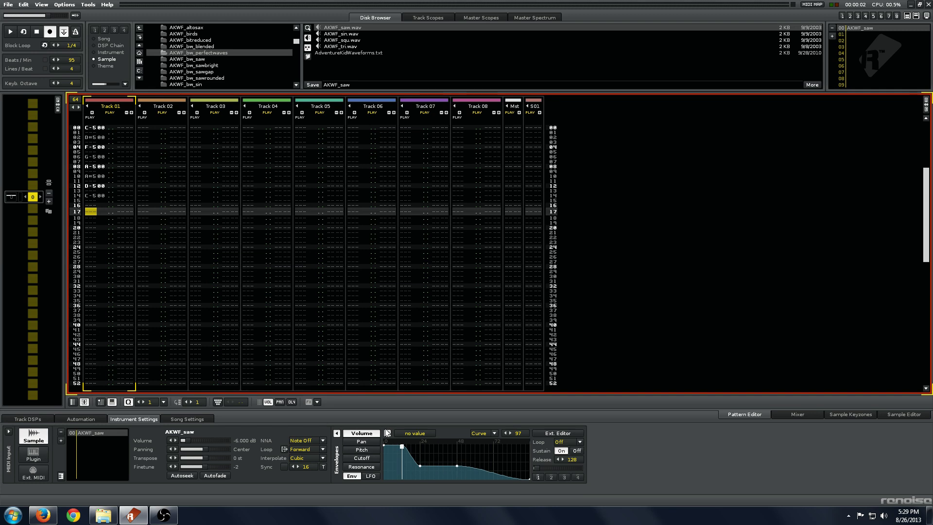
- Switch the new-note action to Continue, audition it, then delete all melody notes from Track 01
{"action": "left_click", "coordinate": [317, 439]}
{"action": "key", "text": "space"}
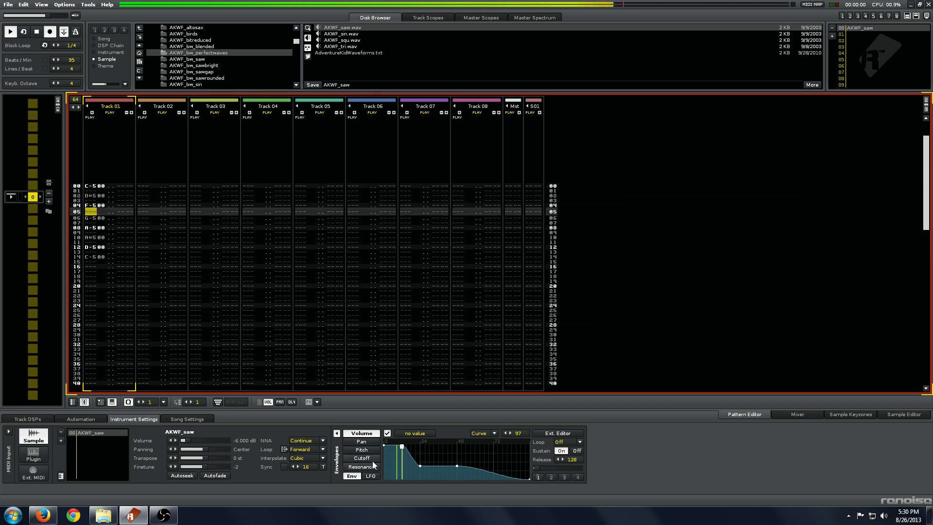
{"action": "key", "text": "space"}
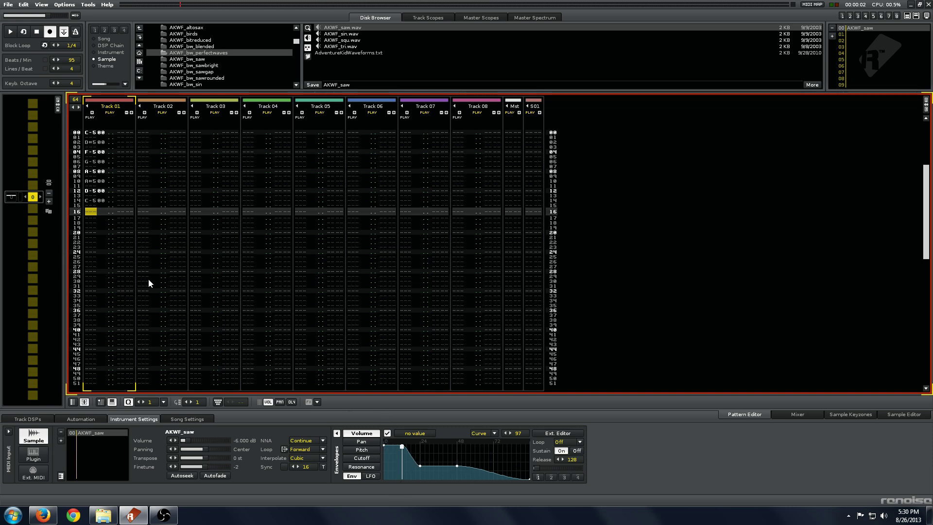
{"action": "key", "text": "Page_Up"}
{"action": "key", "text": "ctrl+a"}
{"action": "key", "text": "Delete"}
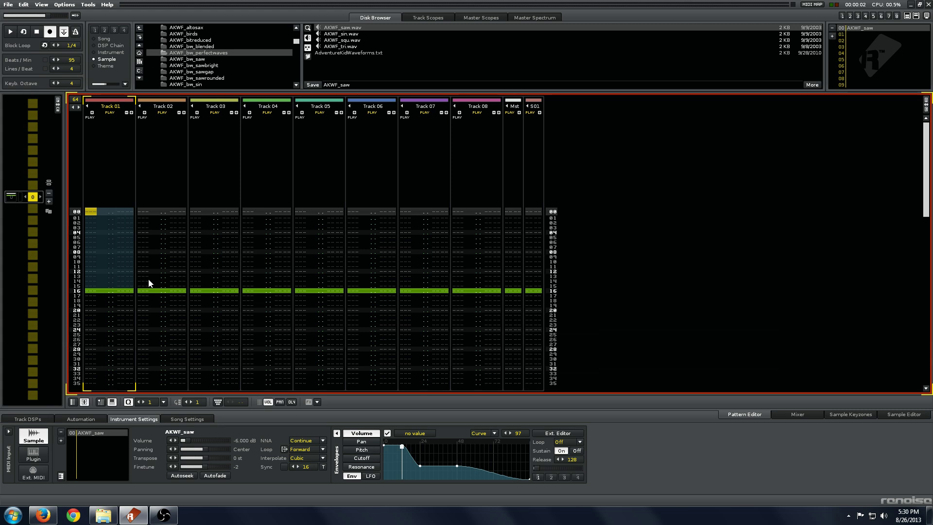
- Set new-note action to Note Off and draw a volume envelope falling to zero from a ~35% peak, sustain off
{"action": "left_click", "coordinate": [320, 440]}
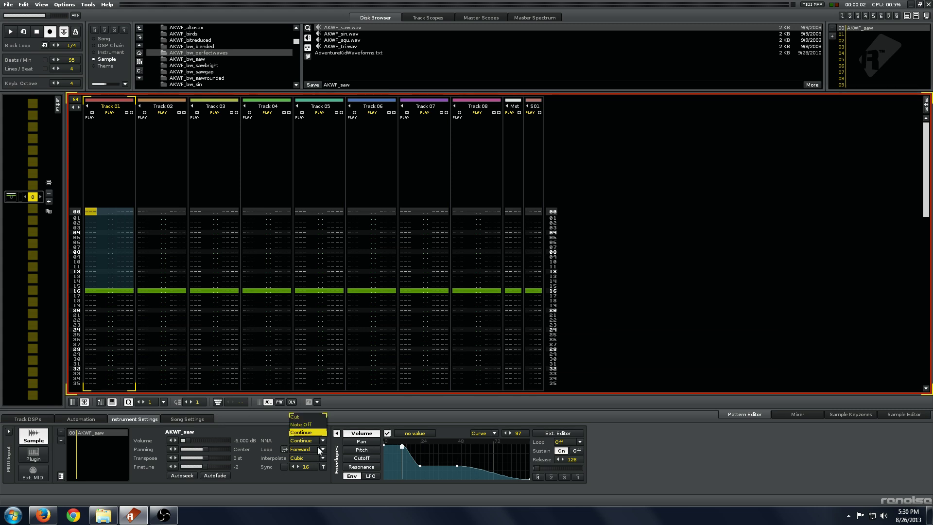
{"action": "left_click", "coordinate": [313, 421]}
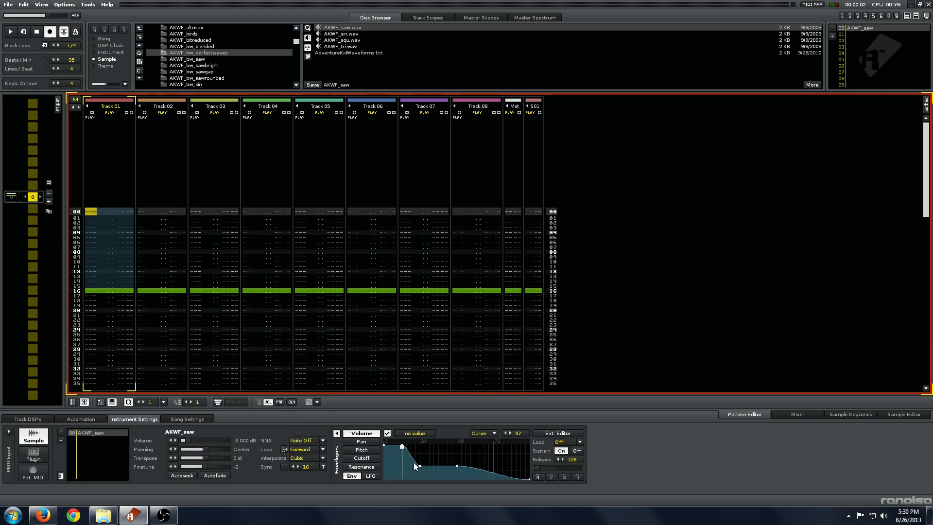
{"action": "left_click_drag", "start_coordinate": [417, 451], "coordinate": [419, 477]}
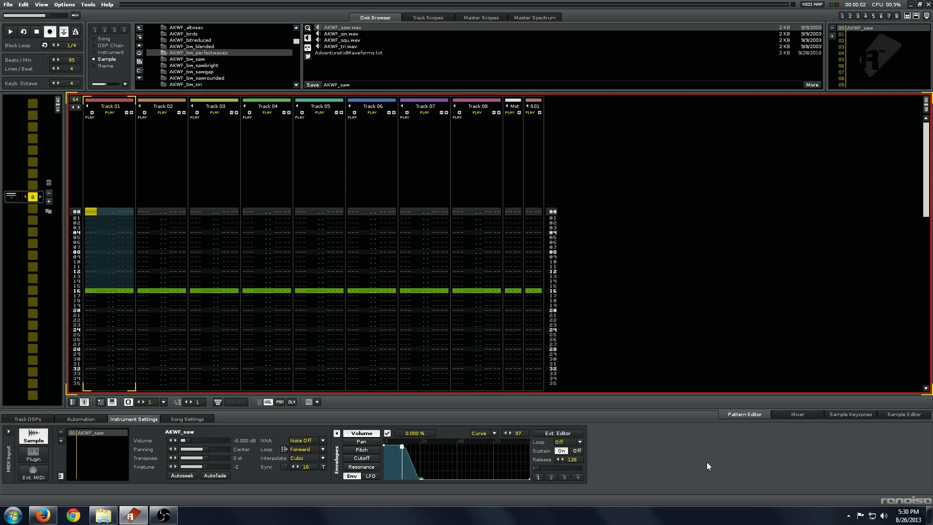
{"action": "left_click", "coordinate": [581, 450]}
{"action": "left_click_drag", "start_coordinate": [402, 446], "coordinate": [393, 467]}
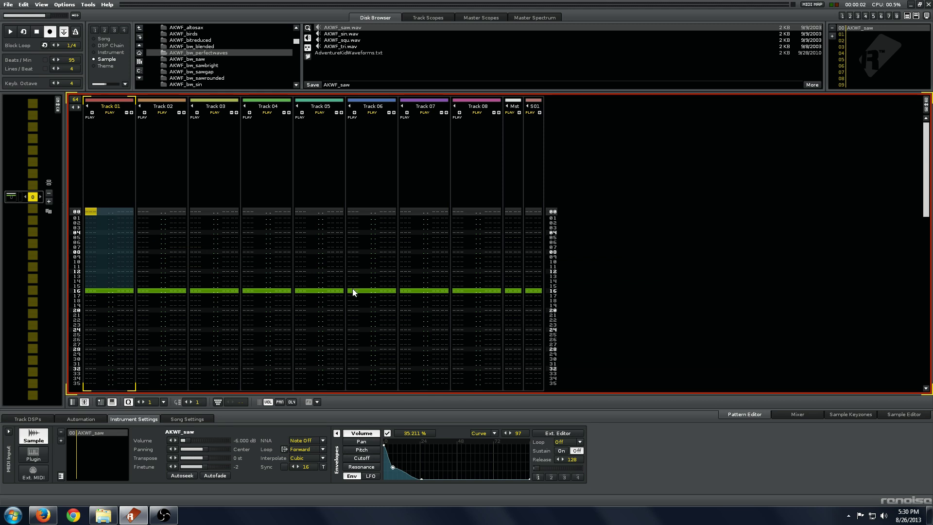
{"action": "key", "text": "space"}
{"action": "key", "text": "Escape"}
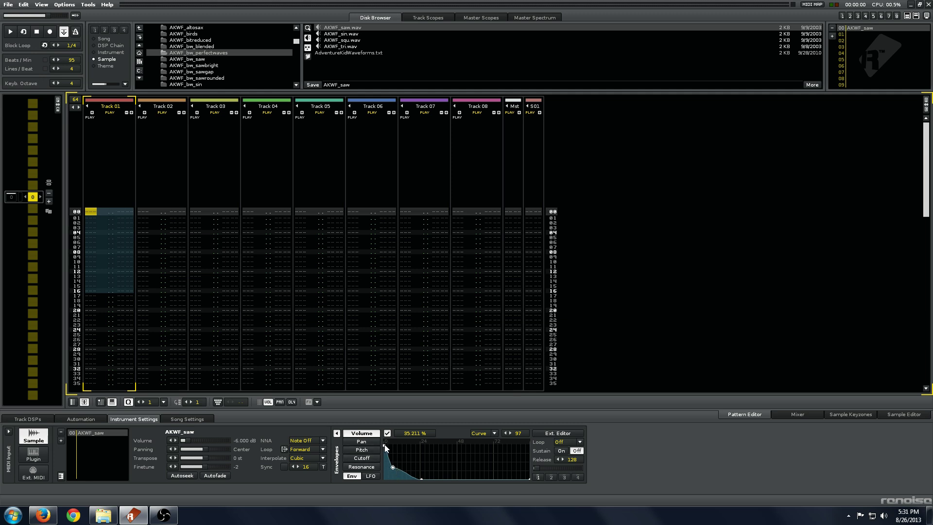
- Reshape the volume envelope into a single peak starting from 0 %, auditioning with test notes
{"action": "left_click_drag", "start_coordinate": [393, 468], "coordinate": [391, 469]}
{"action": "key", "text": "z"}
{"action": "key", "text": "z"}
{"action": "key", "text": "z"}
{"action": "key", "text": "z"}
{"action": "key", "text": "z"}
{"action": "mouse_move", "coordinate": [392, 469]}
{"action": "left_mouse_down"}
{"action": "mouse_move", "coordinate": [400, 443]}
{"action": "mouse_move", "coordinate": [384, 478]}
{"action": "left_mouse_up"}
{"action": "key", "text": "z"}
- Turn the volume envelope's sustain on, nudge its peak earlier and shorten its overall length
{"action": "left_click", "coordinate": [547, 451]}
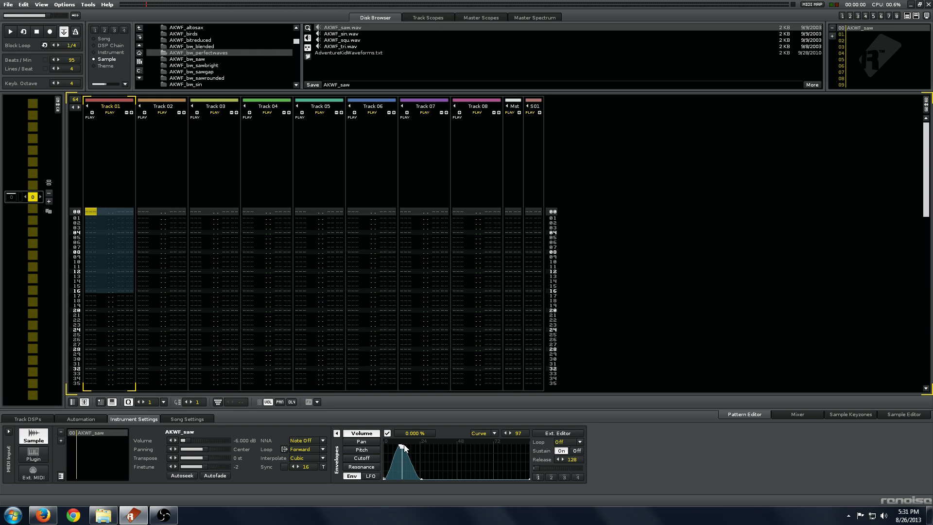
{"action": "left_click_drag", "start_coordinate": [402, 446], "coordinate": [400, 446]}
{"action": "key", "text": "z"}
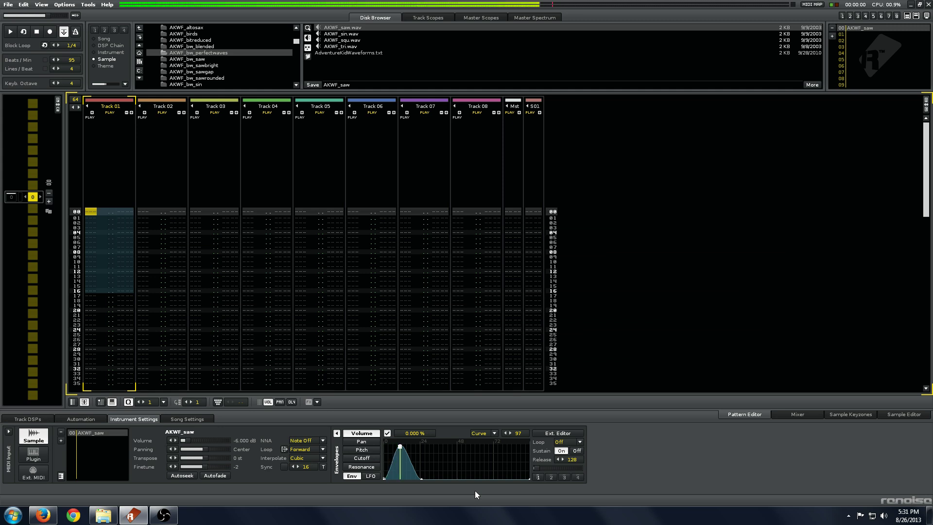
{"action": "key", "text": "z"}
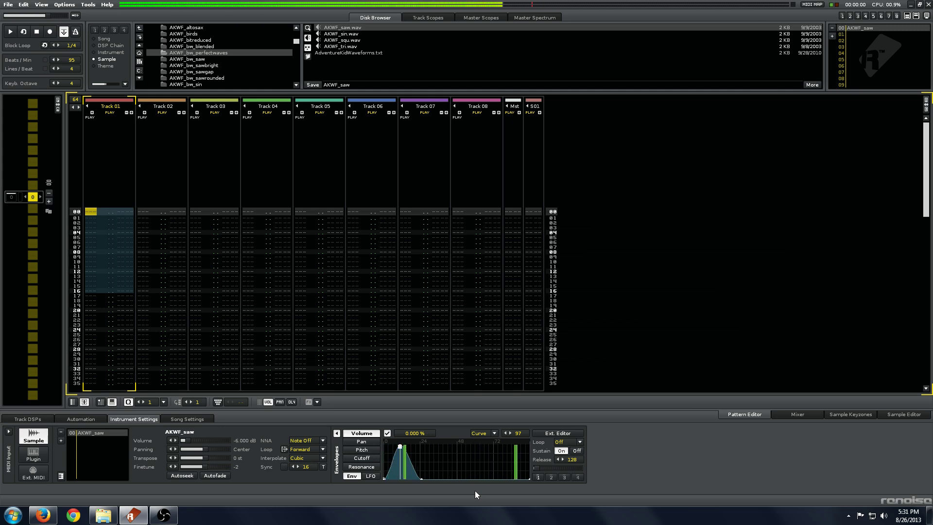
{"action": "key", "text": "z"}
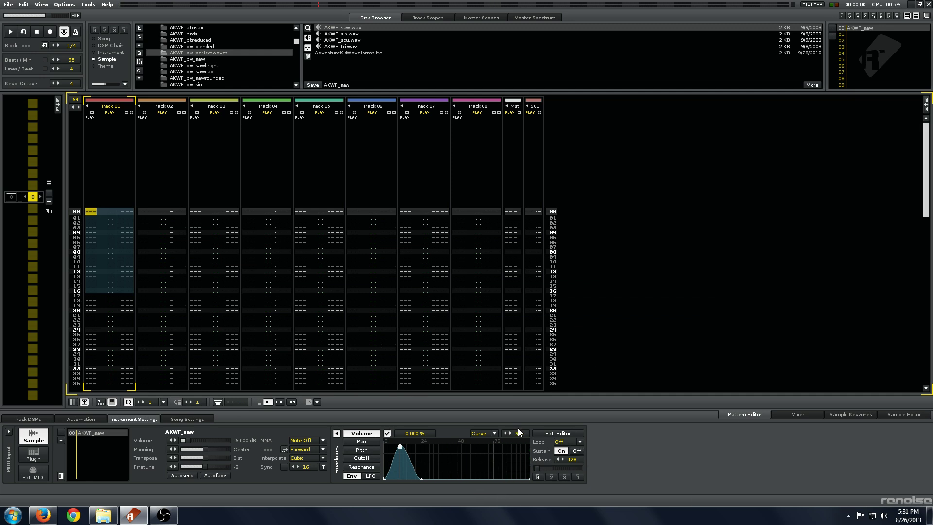
{"action": "mouse_move", "coordinate": [519, 434]}
{"action": "left_mouse_down"}
{"action": "mouse_move", "coordinate": [519, 461]}
{"action": "mouse_move", "coordinate": [518, 451]}
{"action": "left_mouse_up"}
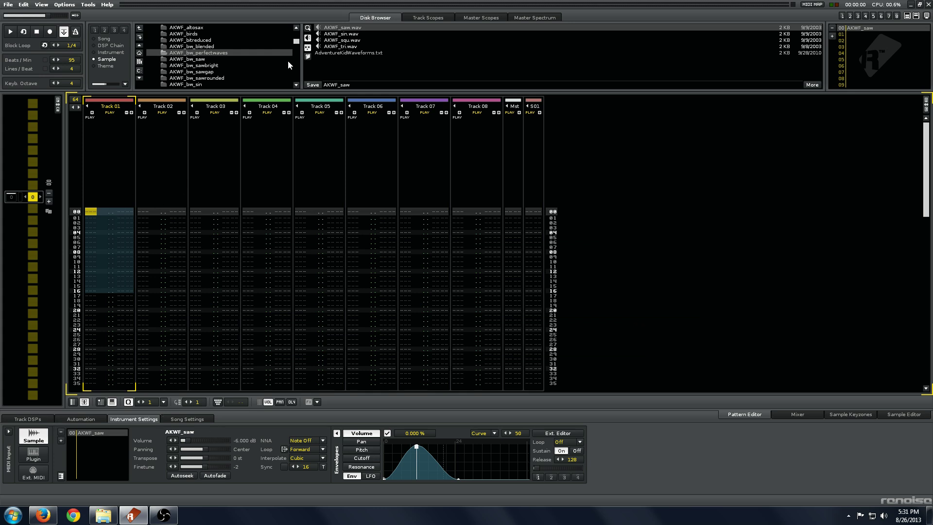
{"action": "left_click", "coordinate": [860, 415]}
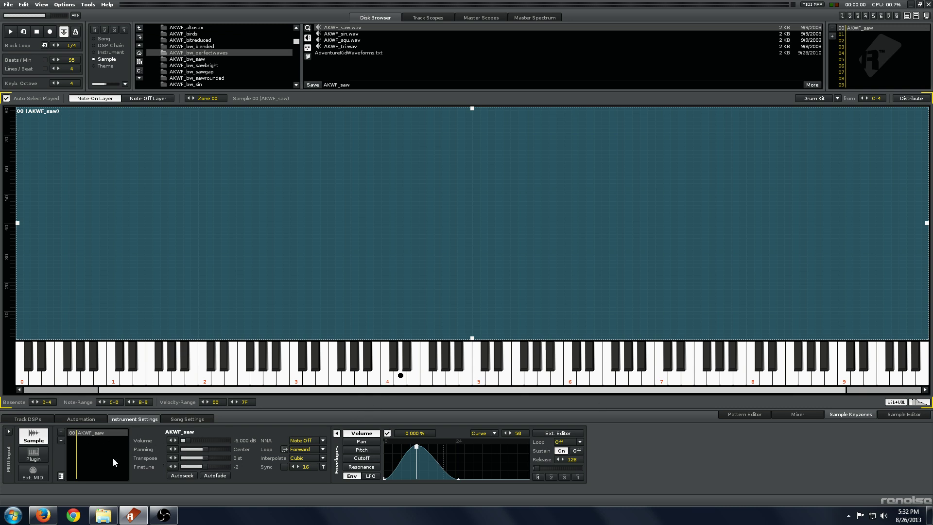
- Duplicate AKWF_saw as sample 01 and stretch its keyzone from C-0 to B-9
{"action": "right_click", "coordinate": [111, 430]}
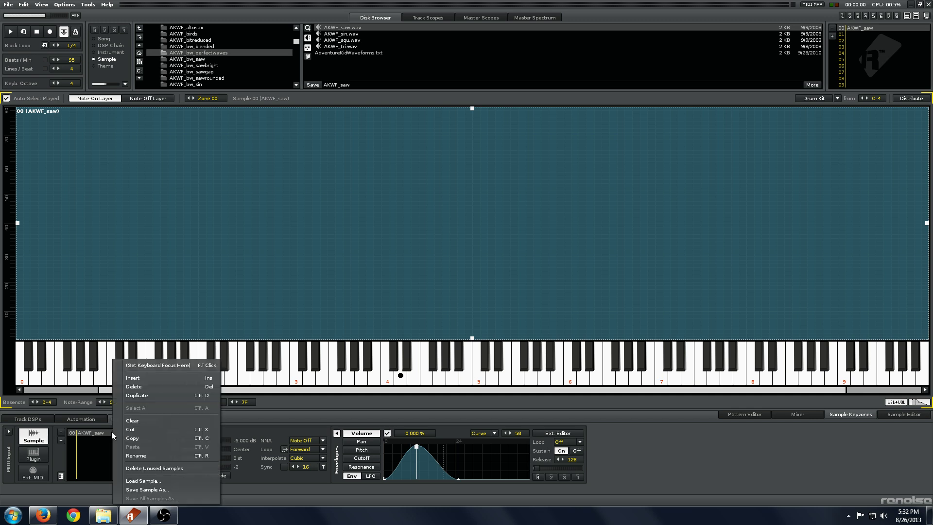
{"action": "left_click", "coordinate": [167, 396]}
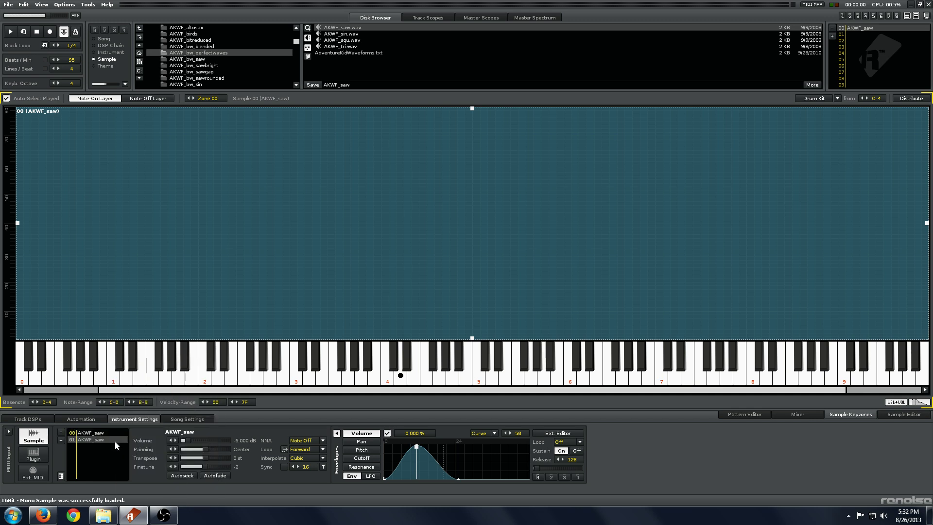
{"action": "left_click_drag", "start_coordinate": [112, 439], "coordinate": [400, 284]}
{"action": "left_click_drag", "start_coordinate": [396, 227], "coordinate": [3, 258]}
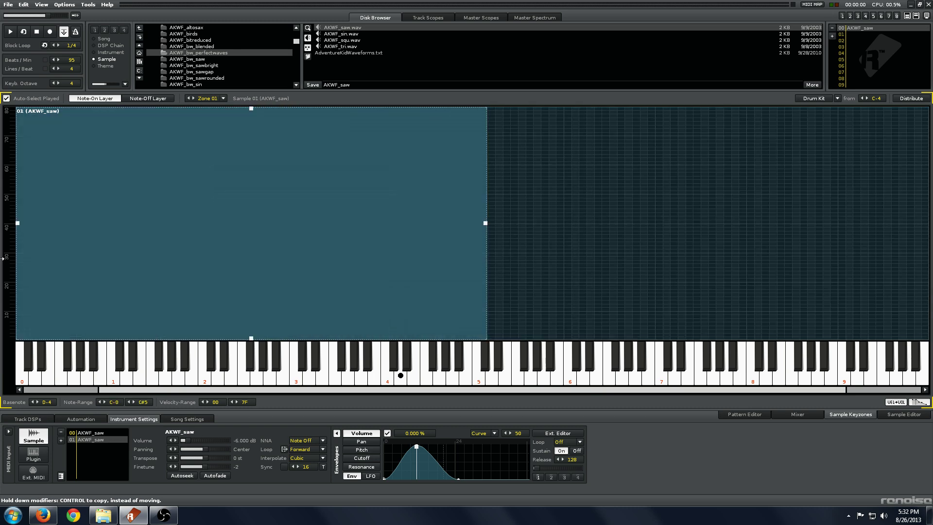
{"action": "left_click_drag", "start_coordinate": [485, 223], "coordinate": [836, 272]}
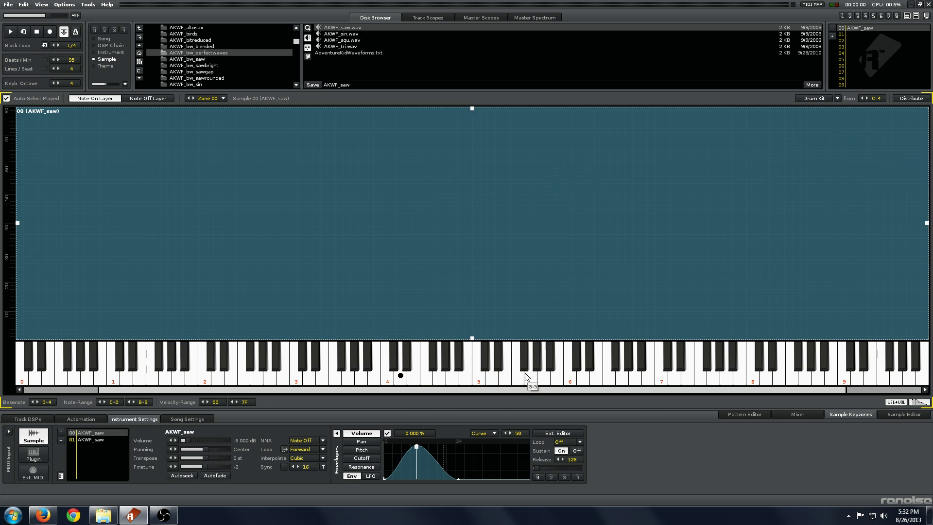
{"action": "left_click", "coordinate": [769, 413]}
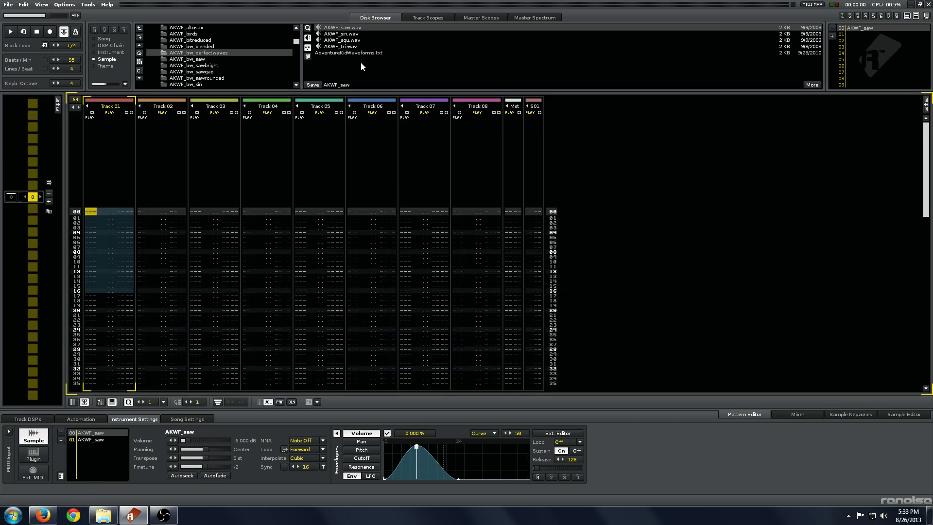
- Load AKWF_squ.wav as sample 02, map its keyzone from C-0 to B-9 and audition the layers
{"action": "left_click", "coordinate": [105, 439]}
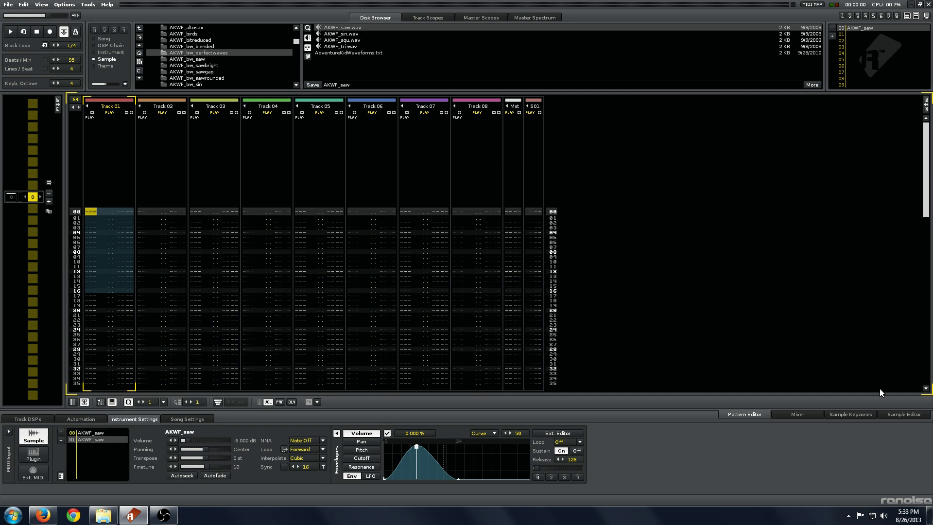
{"action": "left_click", "coordinate": [827, 414]}
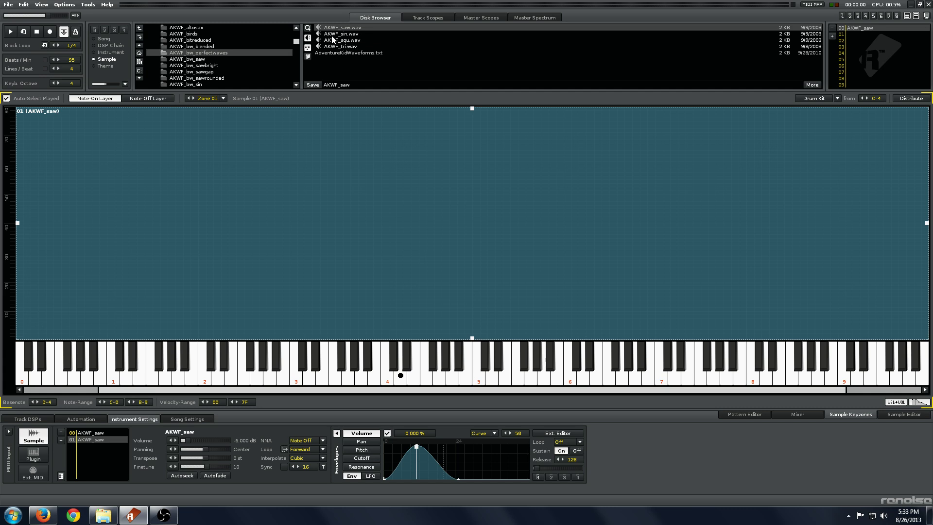
{"action": "left_click_drag", "start_coordinate": [358, 39], "coordinate": [99, 460]}
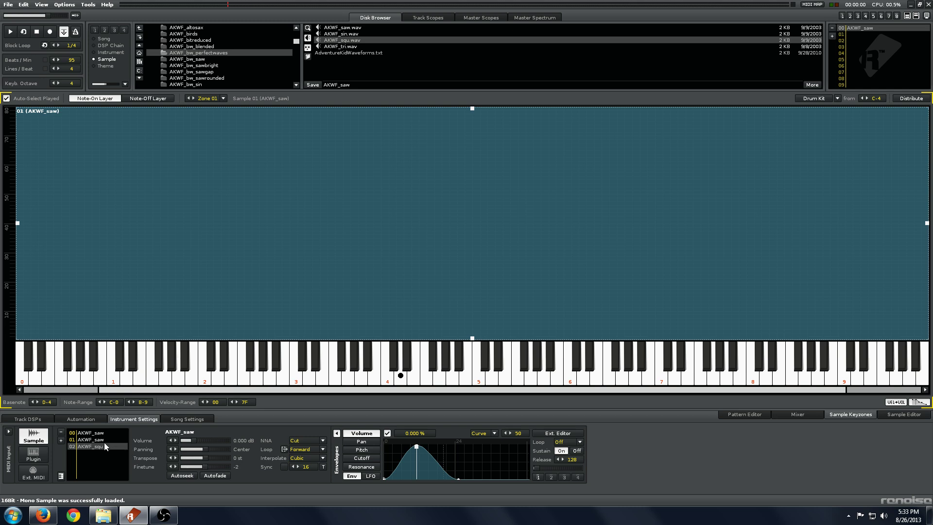
{"action": "left_click_drag", "start_coordinate": [104, 444], "coordinate": [491, 289]}
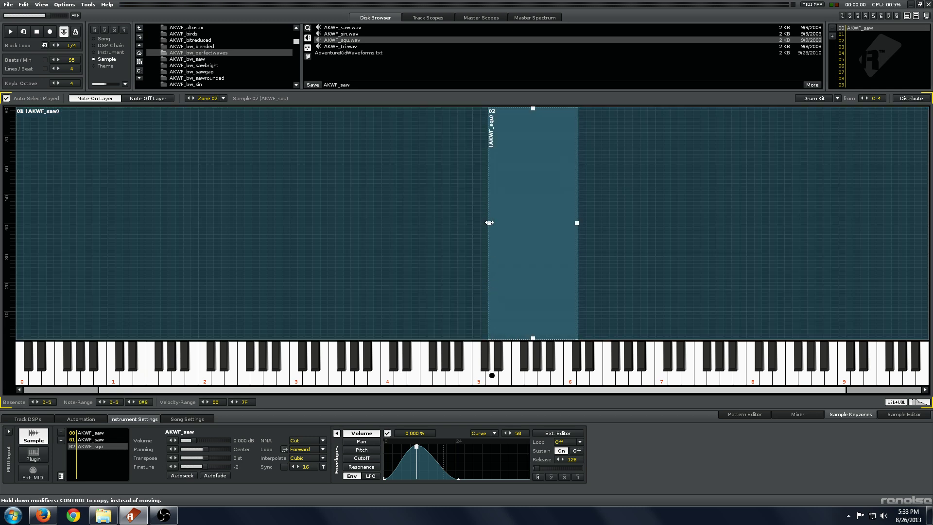
{"action": "left_click_drag", "start_coordinate": [489, 223], "coordinate": [16, 223]}
{"action": "left_click_drag", "start_coordinate": [576, 223], "coordinate": [927, 223]}
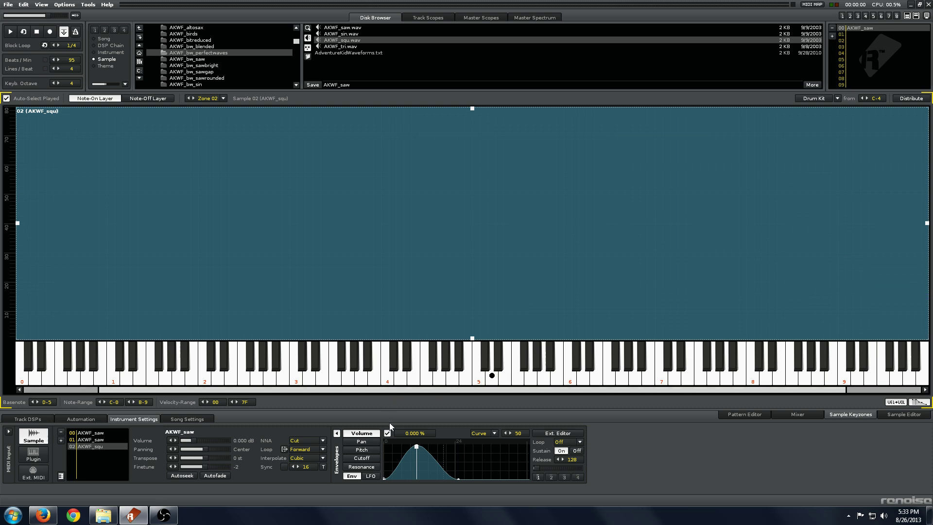
{"action": "key", "text": "w"}
{"action": "key", "text": "y"}
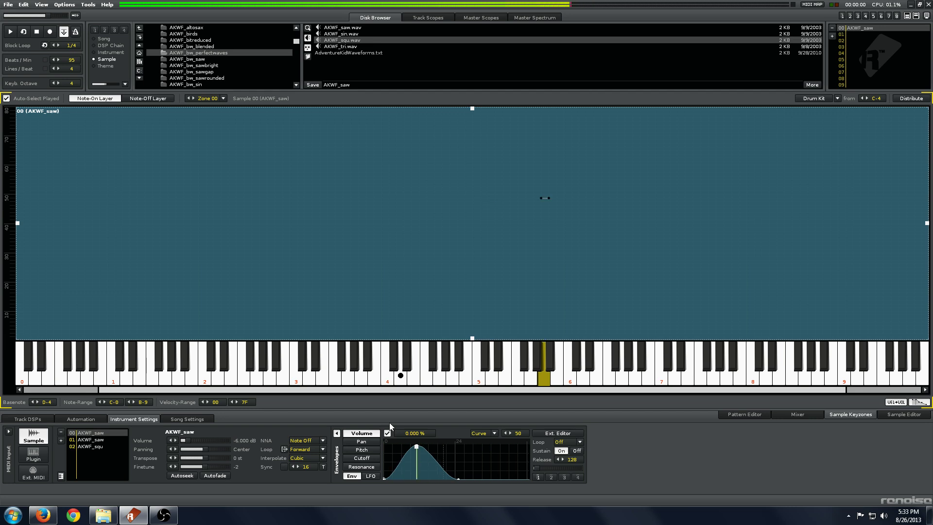
- Set sample 02's volume to -6 dB, check the blend, and return to the Pattern Editor
{"action": "left_click", "coordinate": [110, 445]}
{"action": "left_click_drag", "start_coordinate": [206, 439], "coordinate": [227, 439]}
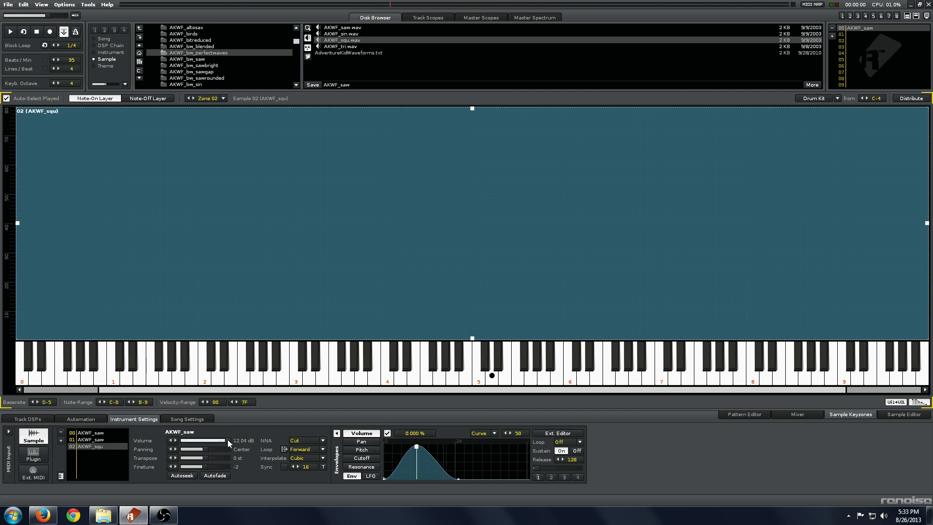
{"action": "left_click", "coordinate": [246, 440]}
{"action": "type", "text": "-6"}
{"action": "key", "text": "Return"}
{"action": "key", "text": "w"}
{"action": "key", "text": "y"}
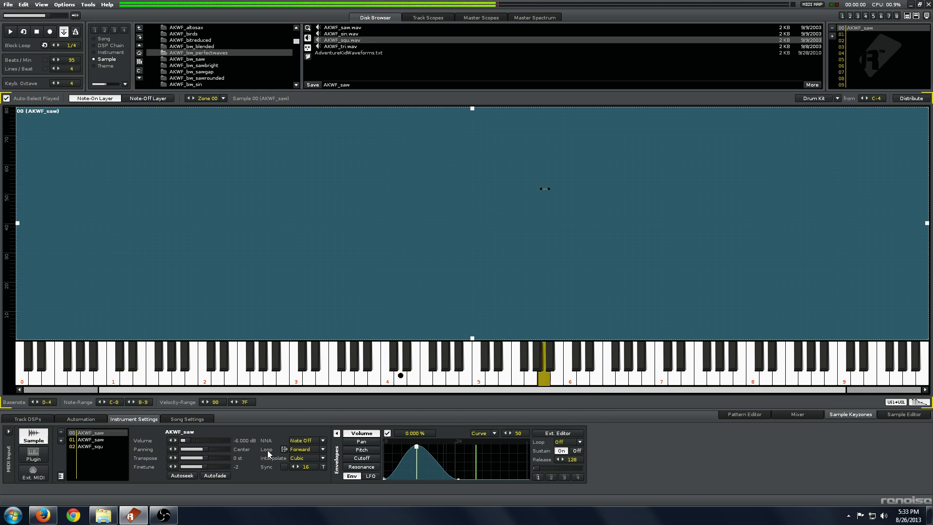
{"action": "left_click", "coordinate": [86, 446]}
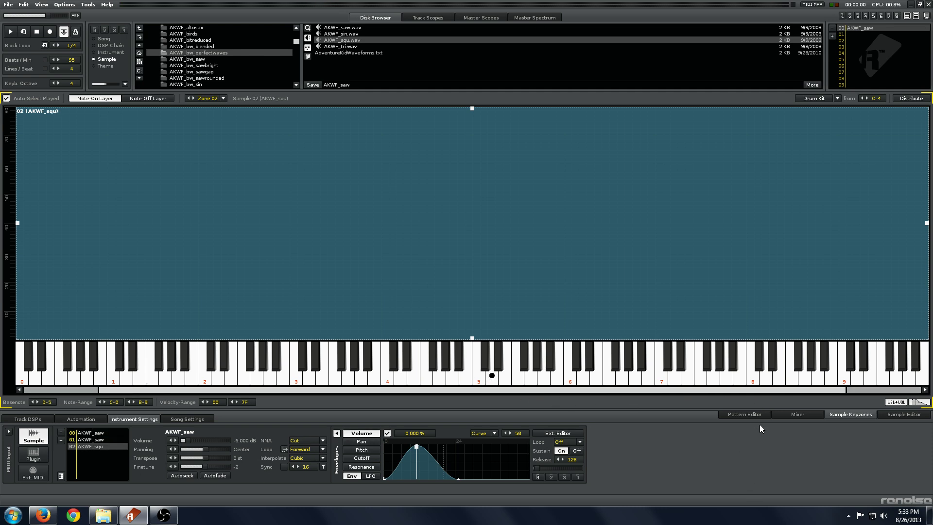
{"action": "left_click", "coordinate": [745, 414]}
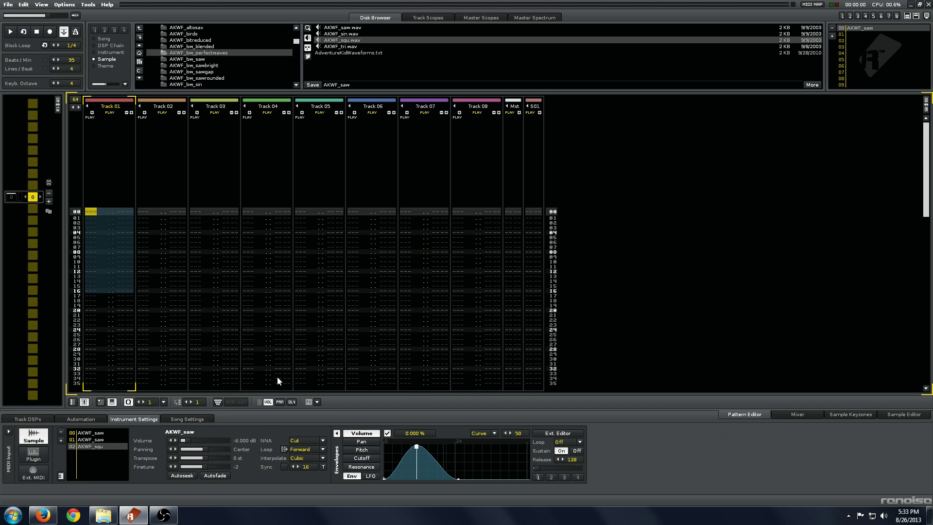
- Select sample 00 AKWF_saw and enable its cutoff envelope
{"action": "left_click", "coordinate": [115, 432]}
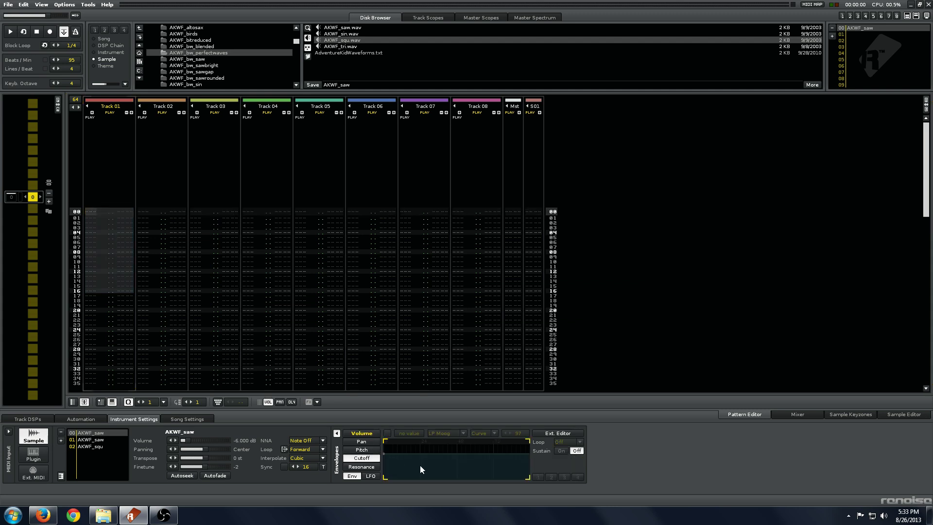
{"action": "left_click", "coordinate": [388, 433]}
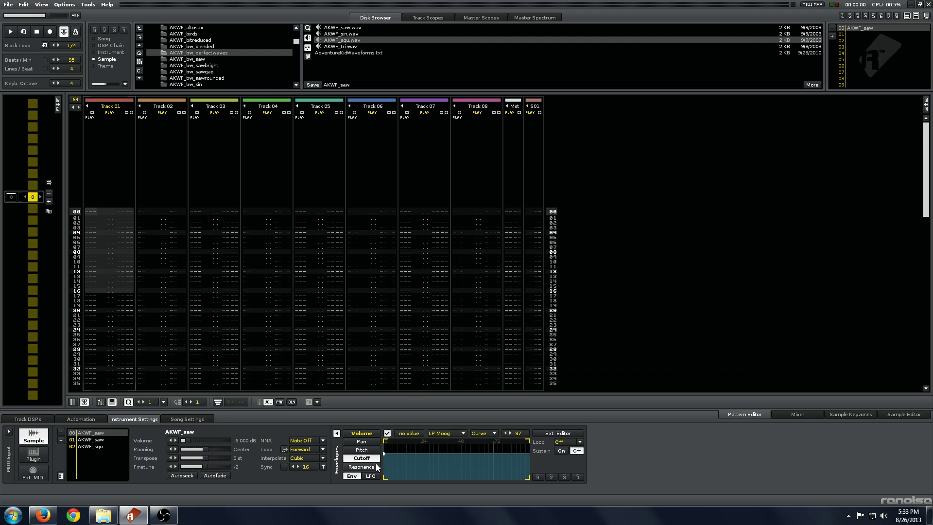
{"action": "left_click", "coordinate": [377, 467]}
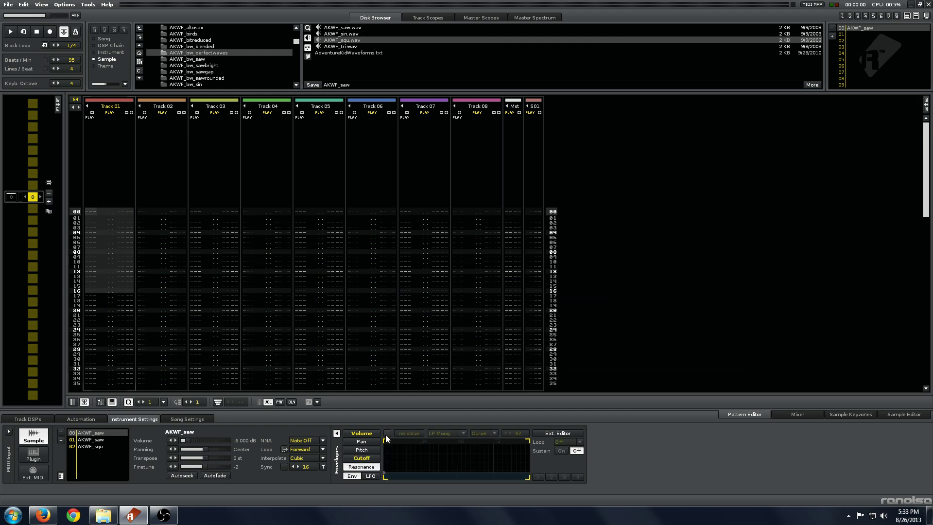
{"action": "left_click", "coordinate": [385, 478]}
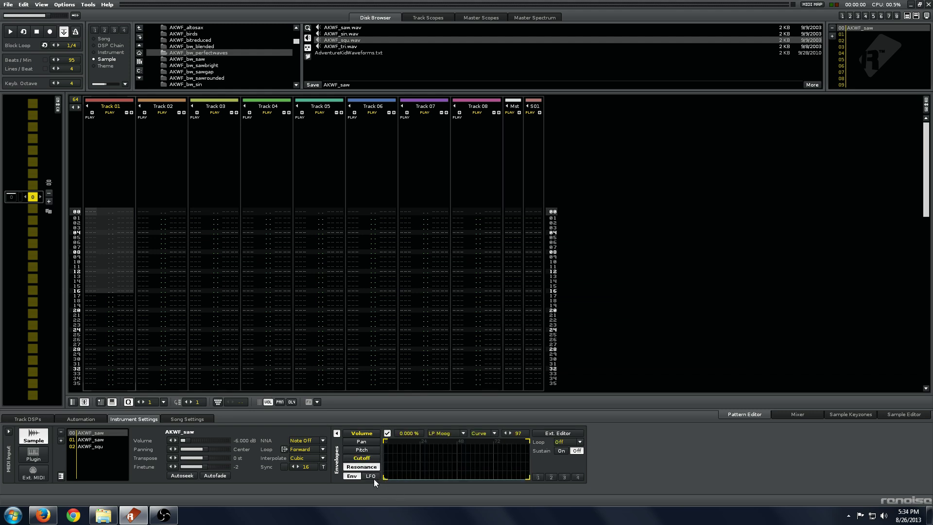
- Add a resonance envelope point at about 86 % and audition it with a note
{"action": "left_click", "coordinate": [377, 459]}
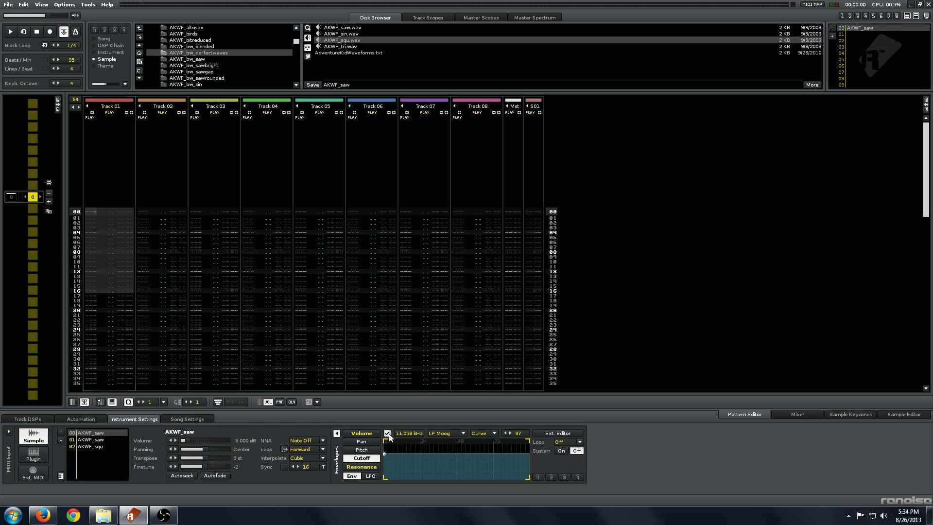
{"action": "left_click", "coordinate": [377, 466]}
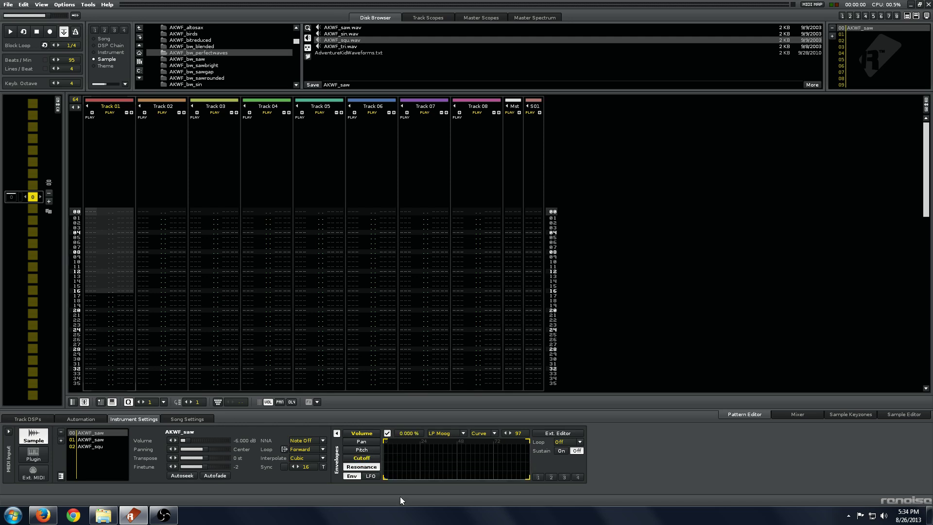
{"action": "mouse_move", "coordinate": [388, 462]}
{"action": "left_mouse_down"}
{"action": "mouse_move", "coordinate": [389, 449]}
{"action": "mouse_move", "coordinate": [388, 467]}
{"action": "left_mouse_up"}
{"action": "key", "text": "z"}
{"action": "left_click", "coordinate": [361, 458]}
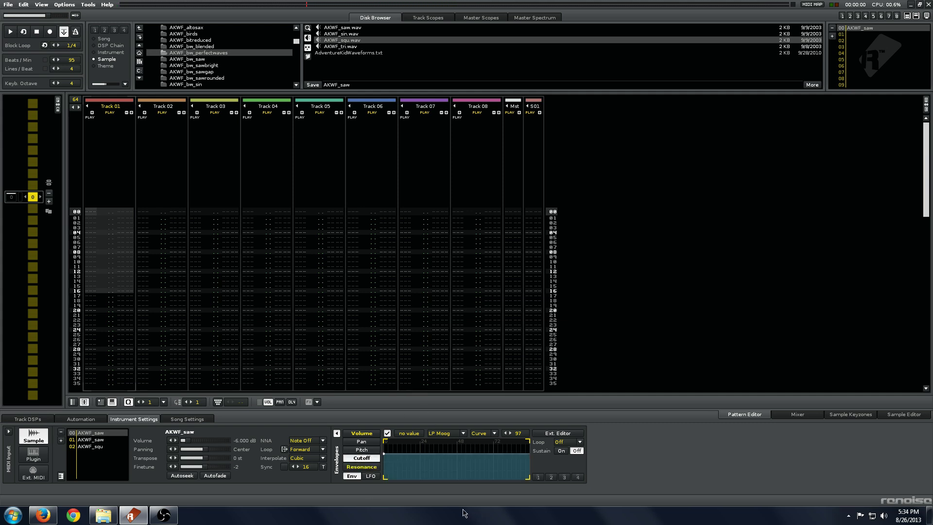
- Switch the cutoff filter to LP 2 Pole, audition it and lower the cutoff level
{"action": "left_click", "coordinate": [460, 433]}
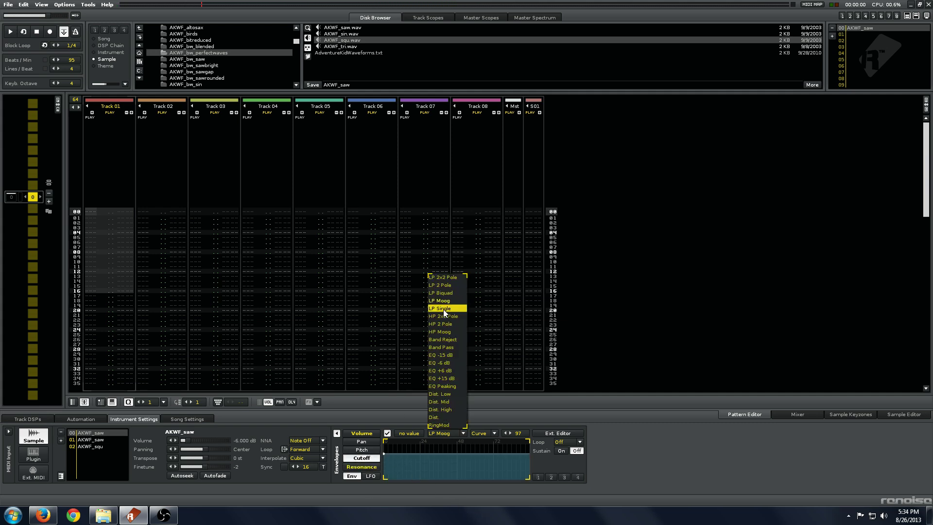
{"action": "left_click", "coordinate": [452, 285]}
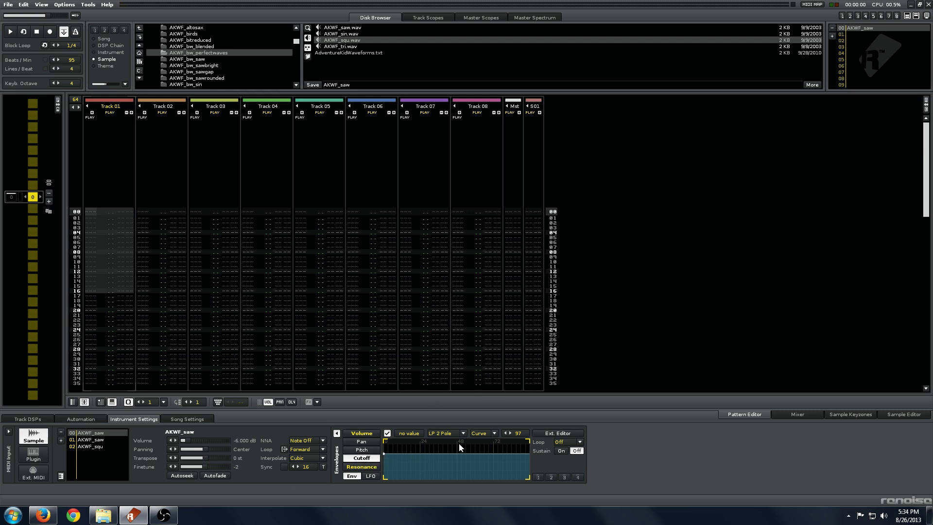
{"action": "key", "text": "z"}
{"action": "key", "text": "z"}
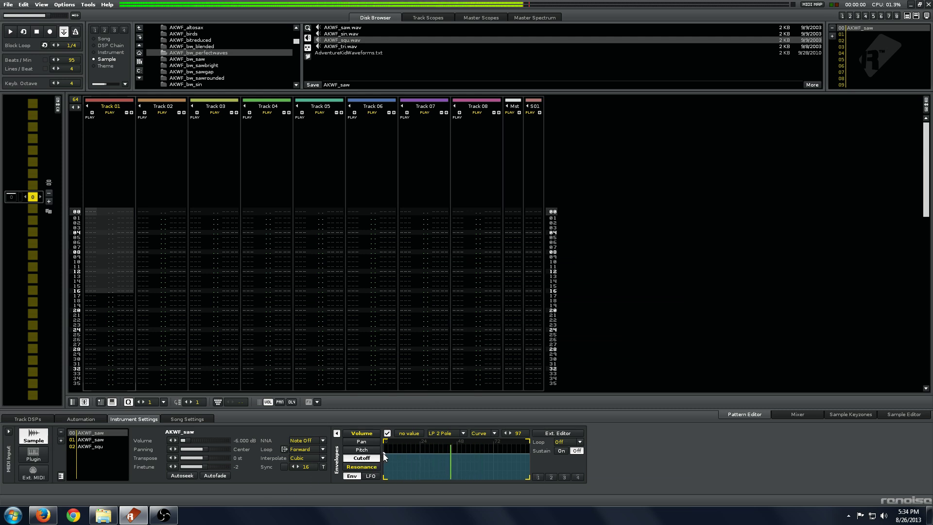
{"action": "mouse_move", "coordinate": [384, 453]}
{"action": "mouse_move", "coordinate": [384, 453]}
{"action": "left_mouse_down"}
{"action": "mouse_move", "coordinate": [385, 476]}
{"action": "mouse_move", "coordinate": [384, 463]}
{"action": "left_mouse_up"}
- Try HP 2 Pole, Band Pass and Dist. Low filters, adjusting the cutoff level for each
{"action": "left_click", "coordinate": [454, 433]}
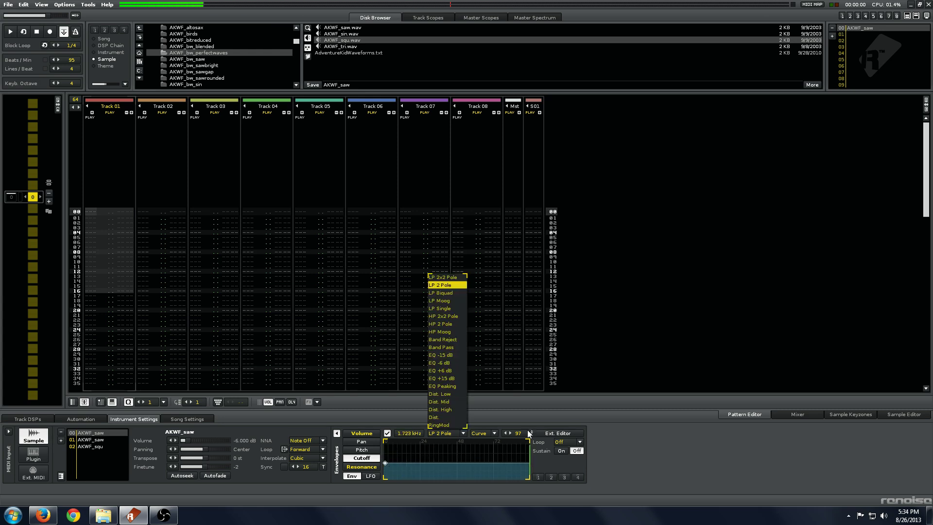
{"action": "left_click", "coordinate": [444, 325]}
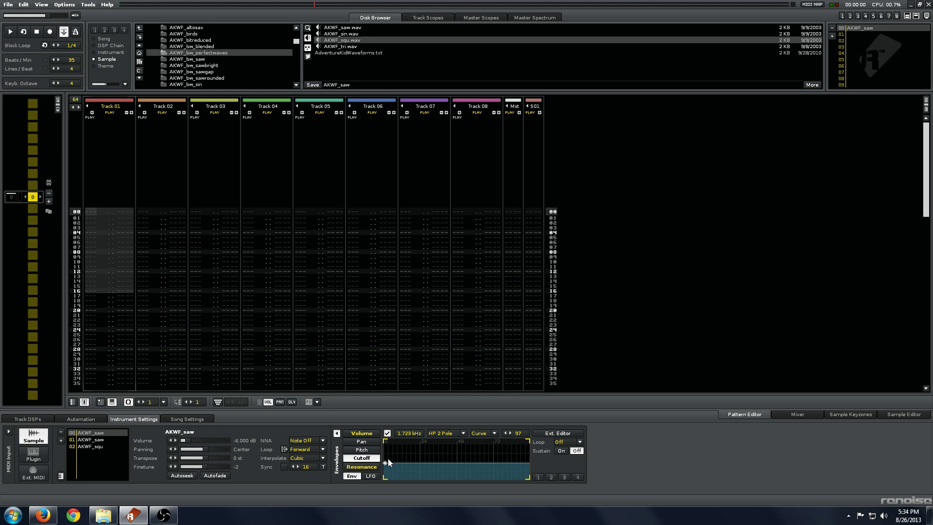
{"action": "left_click_drag", "start_coordinate": [386, 463], "coordinate": [386, 456]}
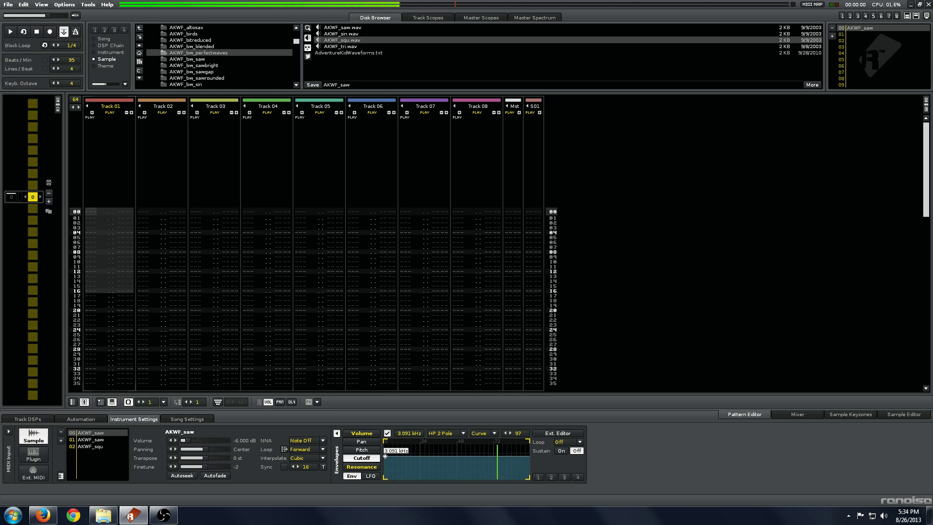
{"action": "left_click", "coordinate": [440, 433]}
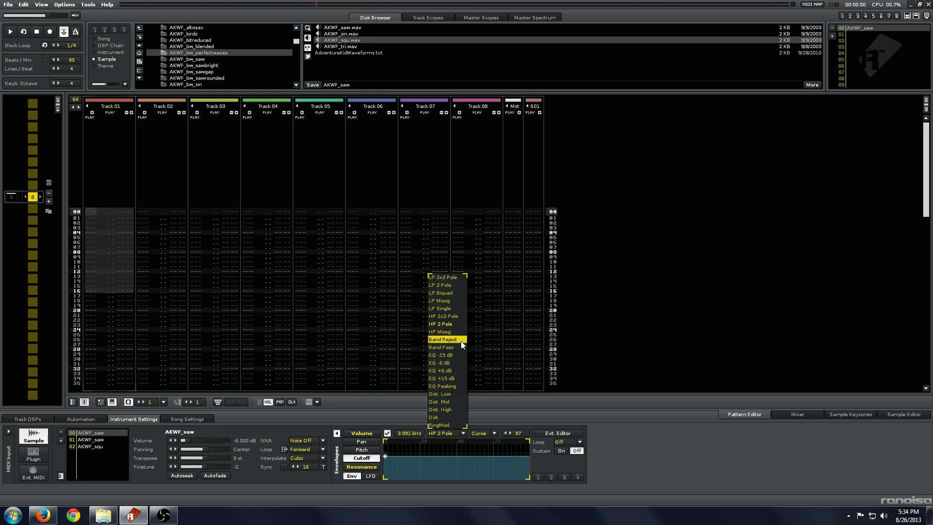
{"action": "left_click", "coordinate": [443, 347]}
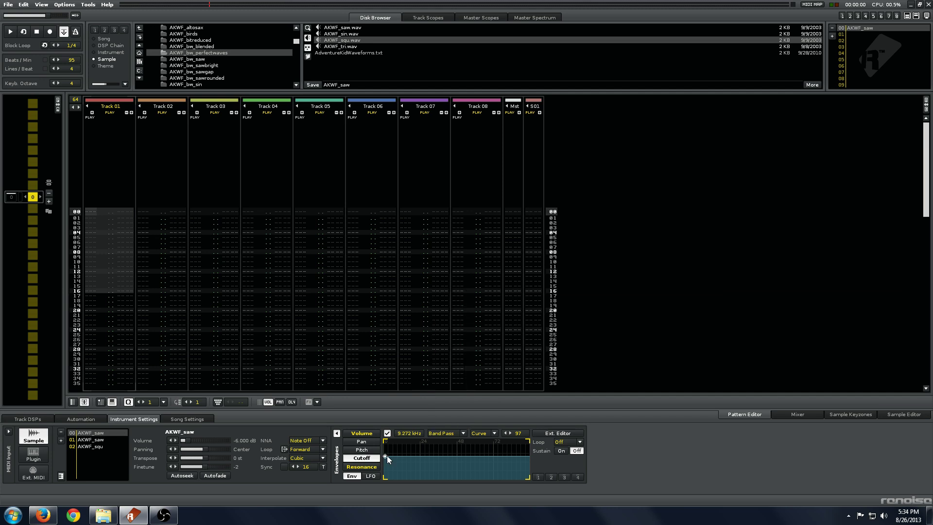
{"action": "left_click_drag", "start_coordinate": [386, 456], "coordinate": [384, 458]}
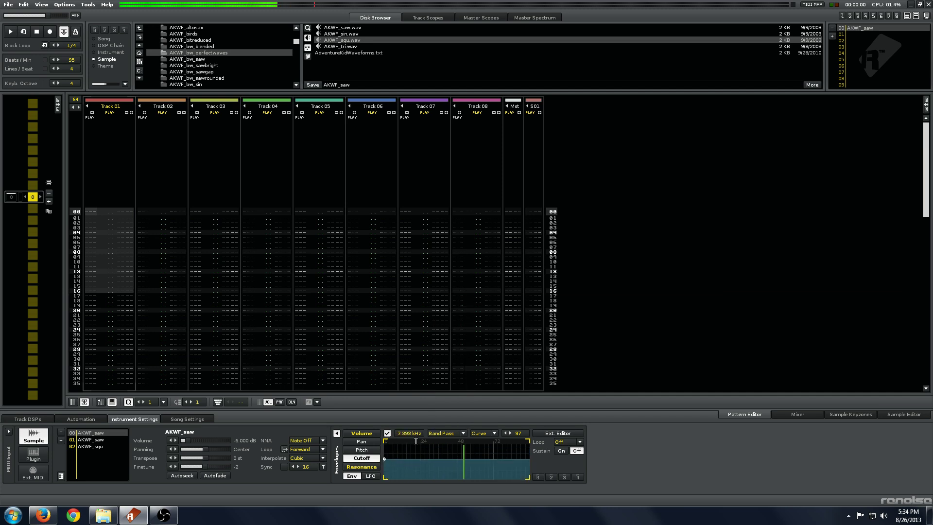
{"action": "left_click", "coordinate": [445, 433]}
{"action": "left_click", "coordinate": [438, 393]}
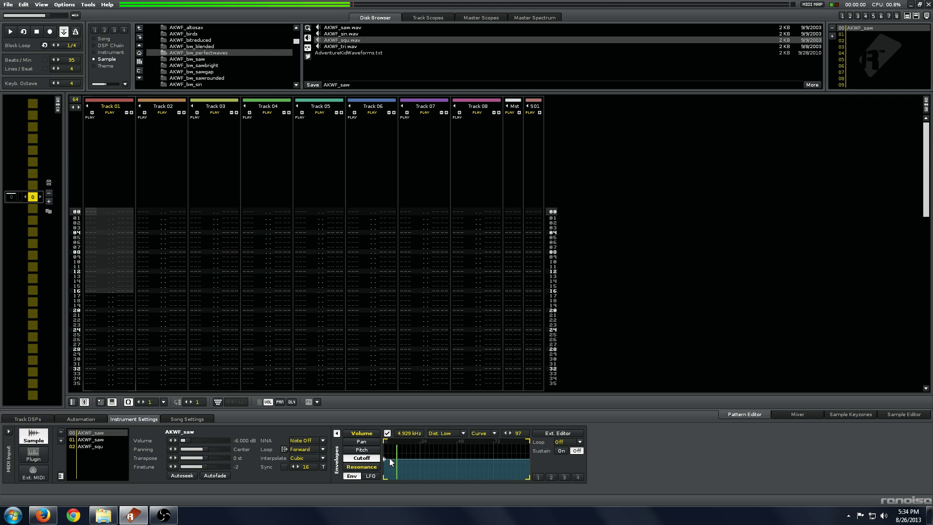
{"action": "mouse_move", "coordinate": [384, 458]}
{"action": "left_mouse_down"}
{"action": "mouse_move", "coordinate": [384, 470]}
{"action": "mouse_move", "coordinate": [384, 452]}
{"action": "left_mouse_up"}
- Try Dist. High and RingMod, then return to LP 2 Pole and audition it
{"action": "left_click", "coordinate": [449, 431]}
{"action": "left_click", "coordinate": [443, 408]}
{"action": "left_click", "coordinate": [445, 432]}
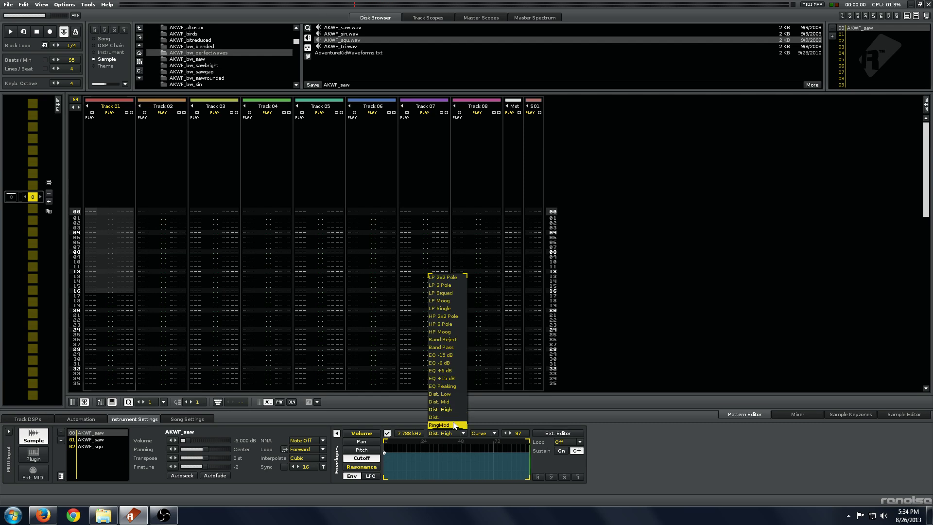
{"action": "left_click", "coordinate": [443, 423]}
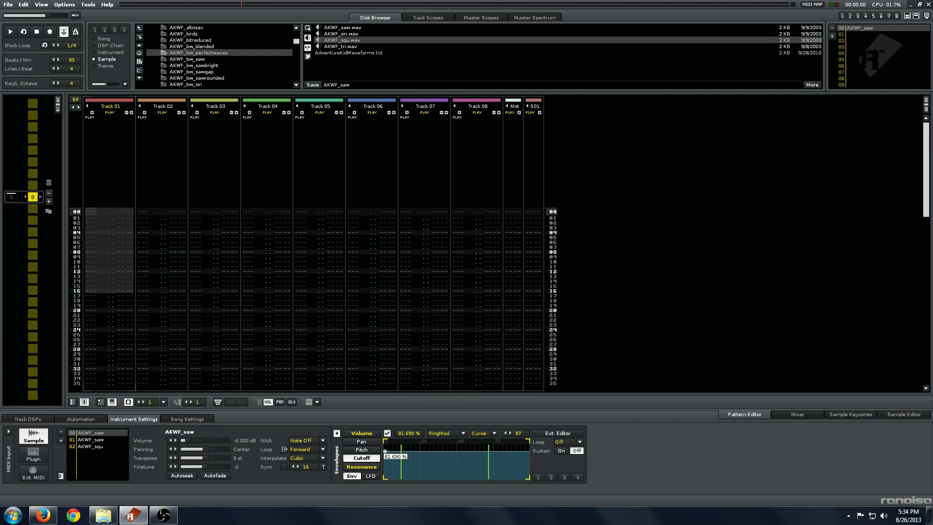
{"action": "left_click", "coordinate": [445, 432]}
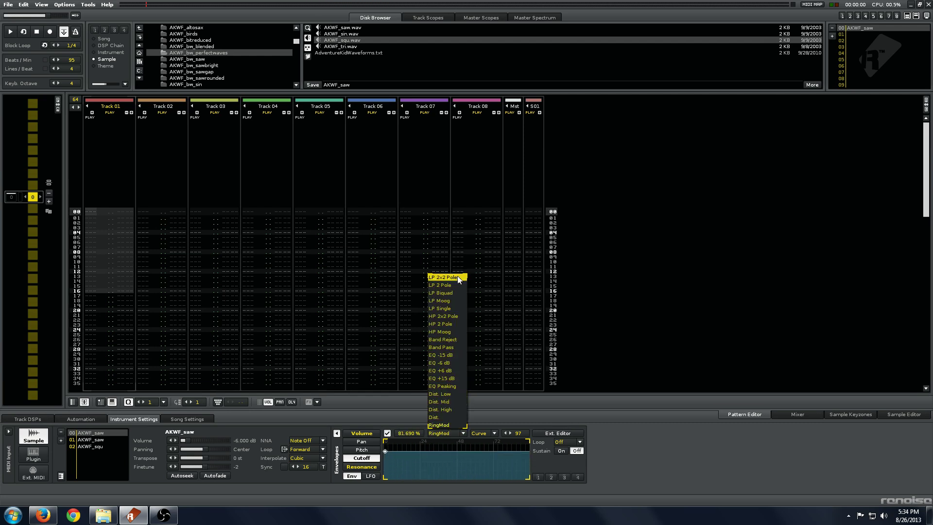
{"action": "left_click", "coordinate": [440, 285]}
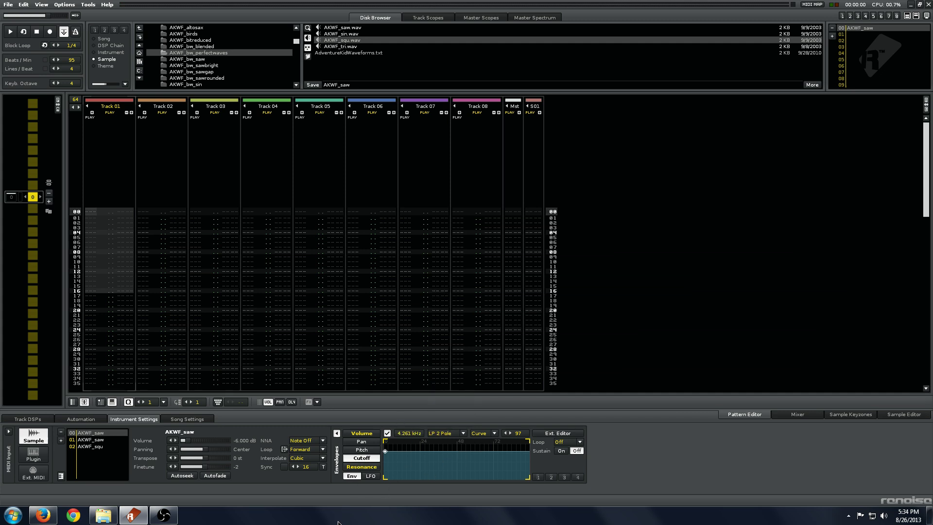
{"action": "key", "text": "z"}
- Shape the cutoff envelope from zero up to a peak and back to zero, with sustain at the peak
{"action": "left_click_drag", "start_coordinate": [385, 451], "coordinate": [384, 467]}
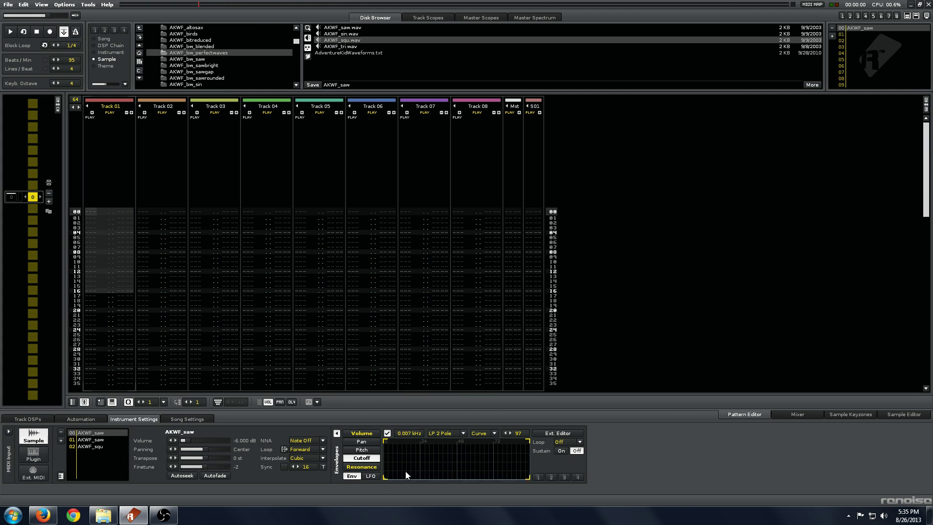
{"action": "left_click_drag", "start_coordinate": [439, 462], "coordinate": [456, 457]}
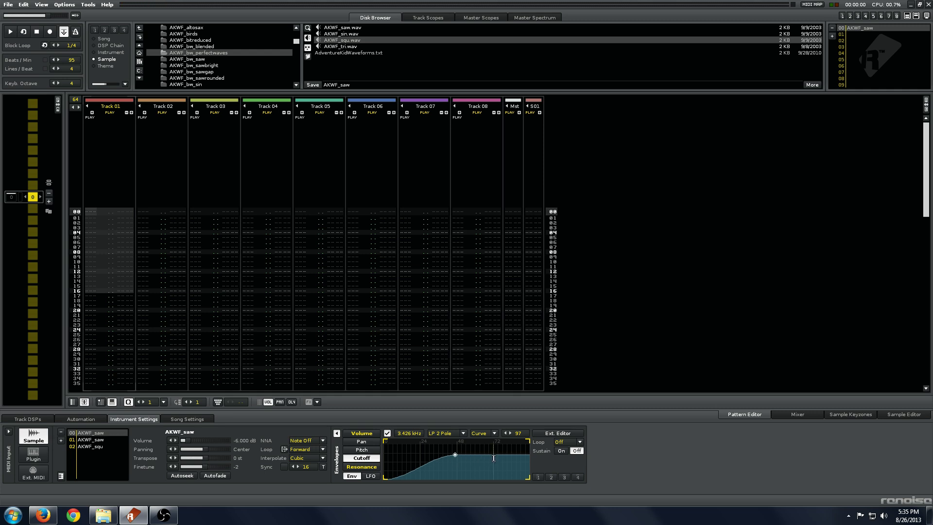
{"action": "left_click_drag", "start_coordinate": [529, 455], "coordinate": [528, 478]}
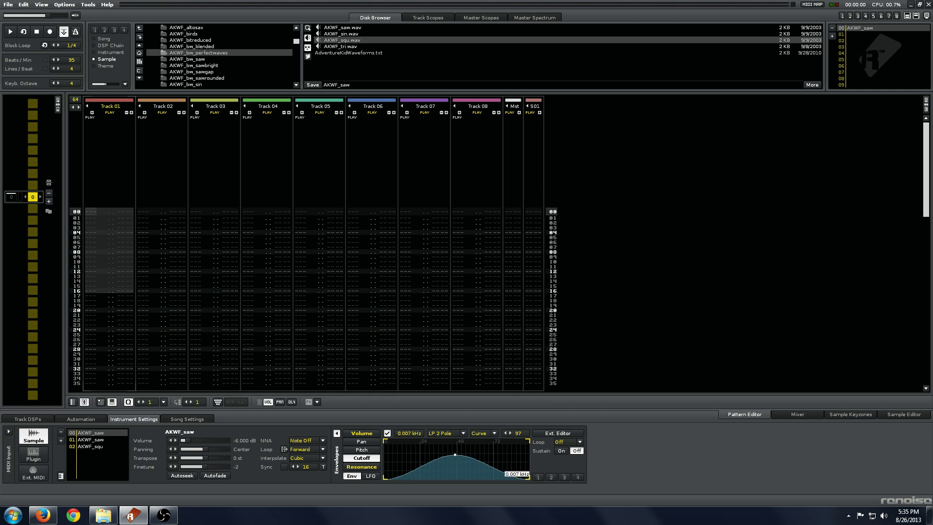
{"action": "left_click", "coordinate": [561, 450]}
{"action": "mouse_move", "coordinate": [387, 447]}
{"action": "left_mouse_down"}
{"action": "mouse_move", "coordinate": [464, 448]}
{"action": "mouse_move", "coordinate": [455, 447]}
{"action": "left_mouse_up"}
- Audition the shaped cutoff envelope with repeated notes and open it in the large editor
{"action": "key", "text": "z"}
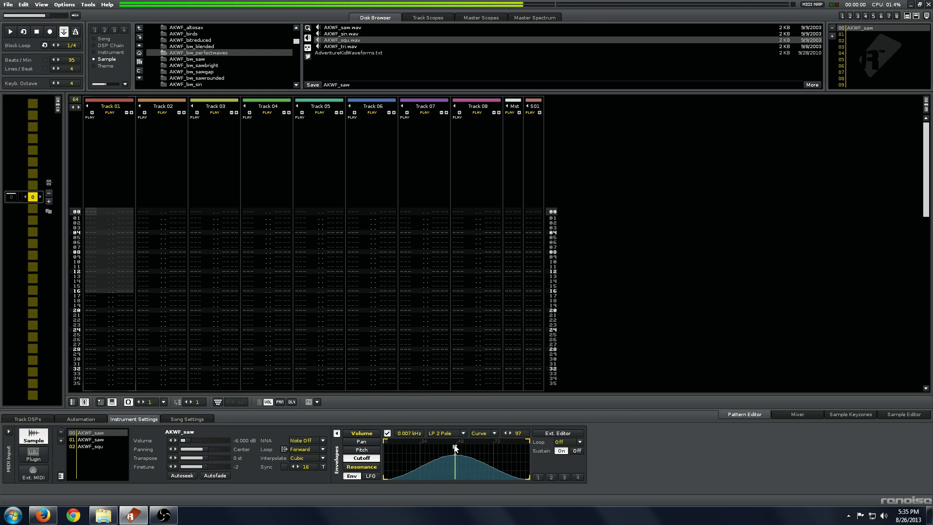
{"action": "key", "text": "z"}
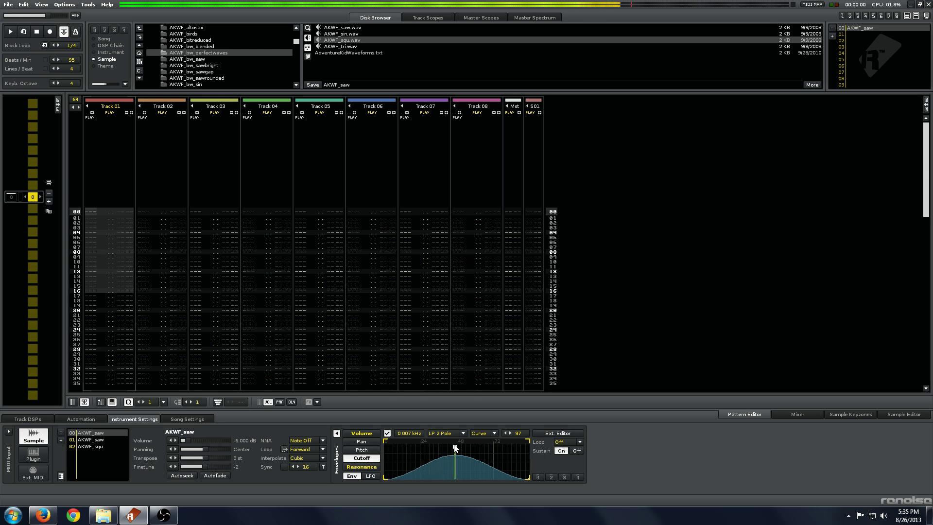
{"action": "key", "text": "z"}
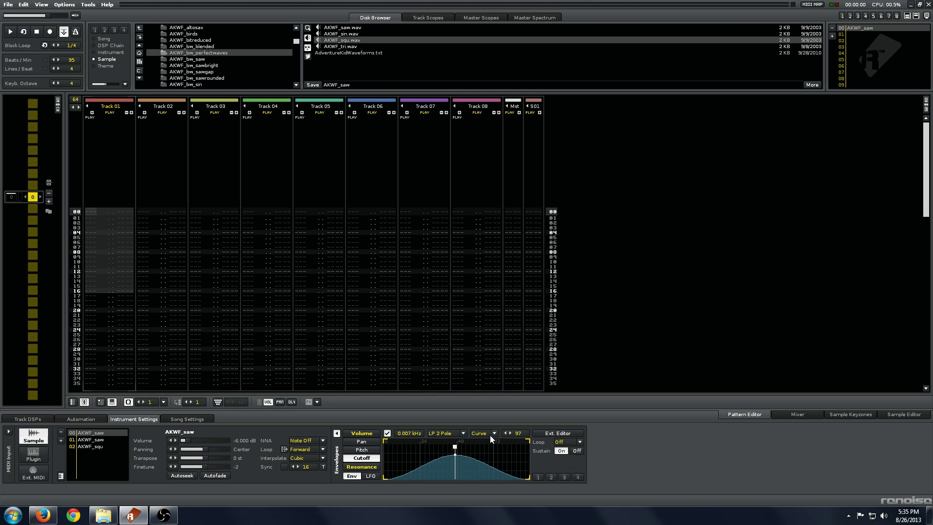
{"action": "left_click", "coordinate": [543, 432]}
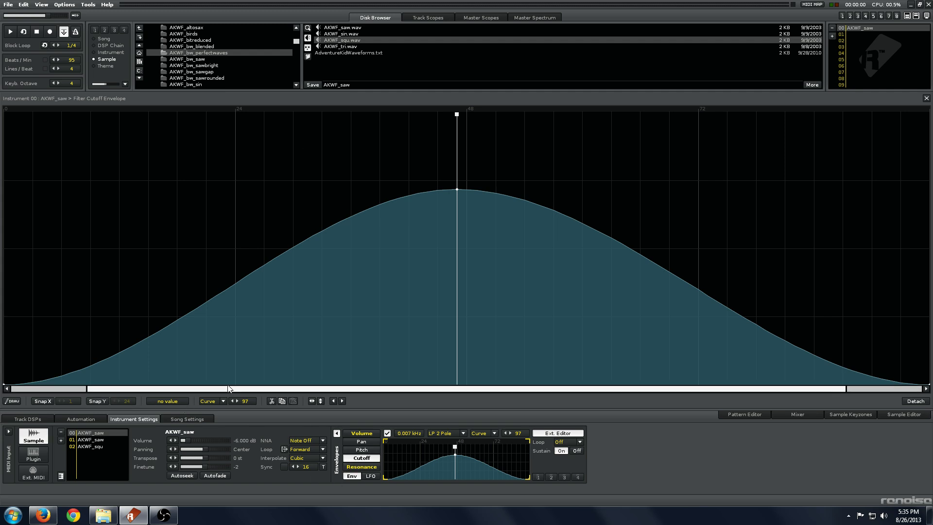
- Turn the cutoff envelope's sustain off, try the Linear curve, then switch the curve to Points
{"action": "left_click", "coordinate": [575, 451]}
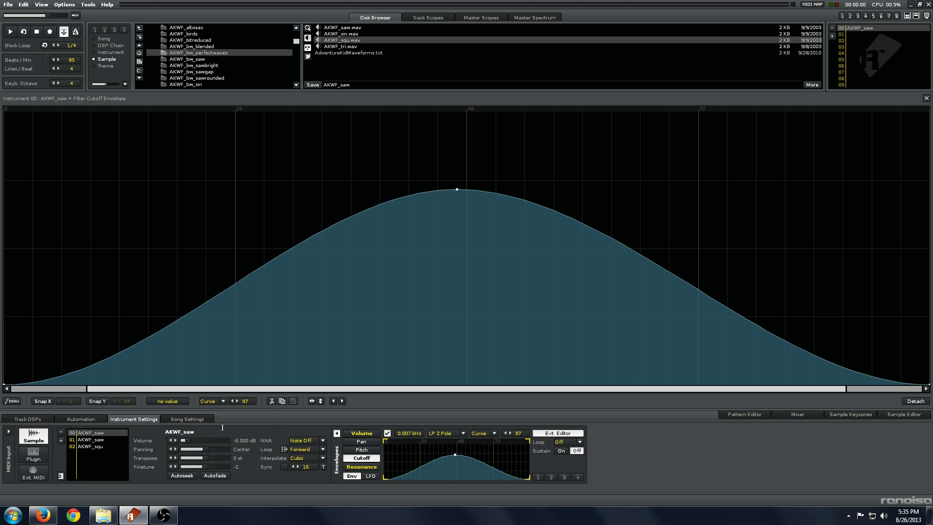
{"action": "left_click", "coordinate": [214, 401]}
{"action": "left_click", "coordinate": [219, 392]}
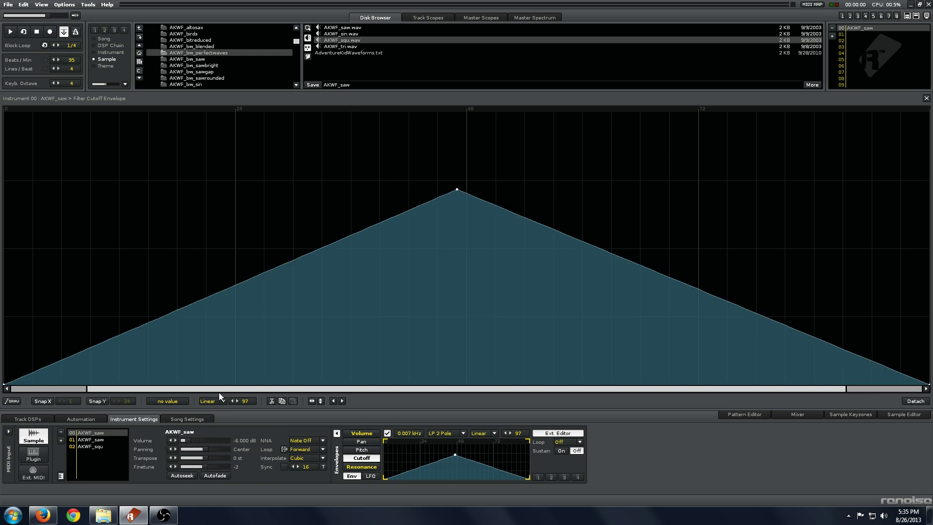
{"action": "key", "text": "q"}
{"action": "left_click", "coordinate": [217, 380]}
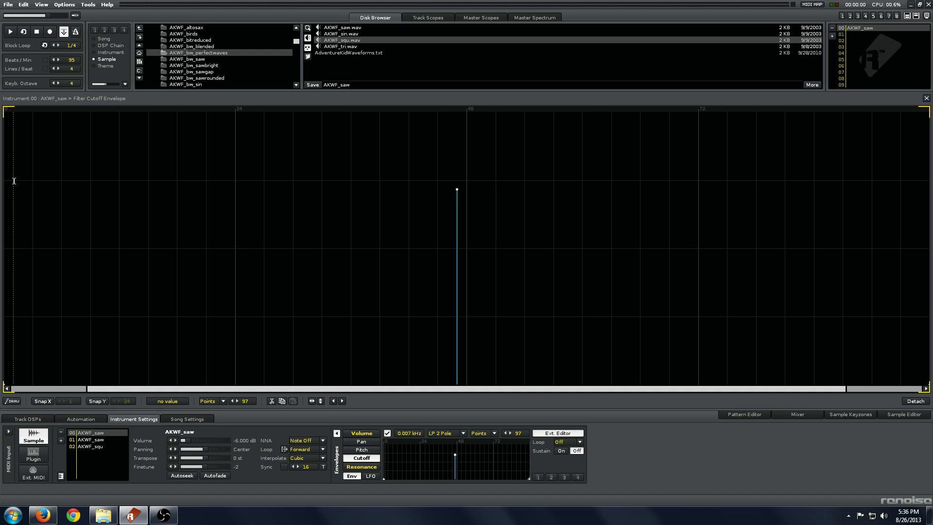
- With the Draw tool on, freehand-draw stepped cutoff points across the whole envelope and audition them
{"action": "left_click", "coordinate": [12, 401]}
{"action": "left_click", "coordinate": [7, 187]}
{"action": "mouse_move", "coordinate": [5, 188]}
{"action": "left_mouse_down"}
{"action": "mouse_move", "coordinate": [71, 189]}
{"action": "mouse_move", "coordinate": [81, 290]}
{"action": "mouse_move", "coordinate": [111, 259]}
{"action": "mouse_move", "coordinate": [129, 185]}
{"action": "mouse_move", "coordinate": [206, 306]}
{"action": "mouse_move", "coordinate": [216, 295]}
{"action": "mouse_move", "coordinate": [302, 290]}
{"action": "mouse_move", "coordinate": [302, 174]}
{"action": "mouse_move", "coordinate": [468, 203]}
{"action": "mouse_move", "coordinate": [457, 291]}
{"action": "mouse_move", "coordinate": [564, 277]}
{"action": "mouse_move", "coordinate": [563, 161]}
{"action": "mouse_move", "coordinate": [693, 180]}
{"action": "mouse_move", "coordinate": [690, 301]}
{"action": "mouse_move", "coordinate": [882, 237]}
{"action": "mouse_move", "coordinate": [871, 190]}
{"action": "mouse_move", "coordinate": [929, 173]}
{"action": "left_mouse_up"}
{"action": "key", "text": "q"}
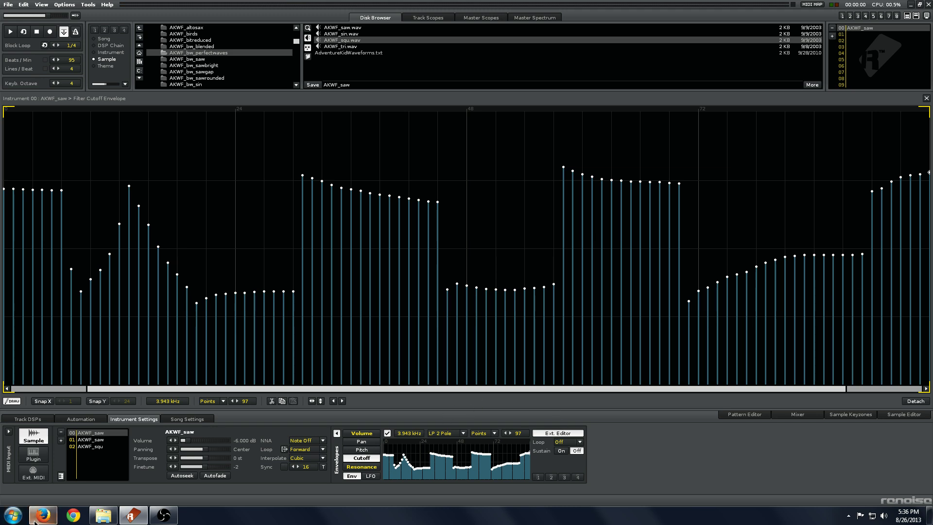
{"action": "left_click", "coordinate": [570, 442]}
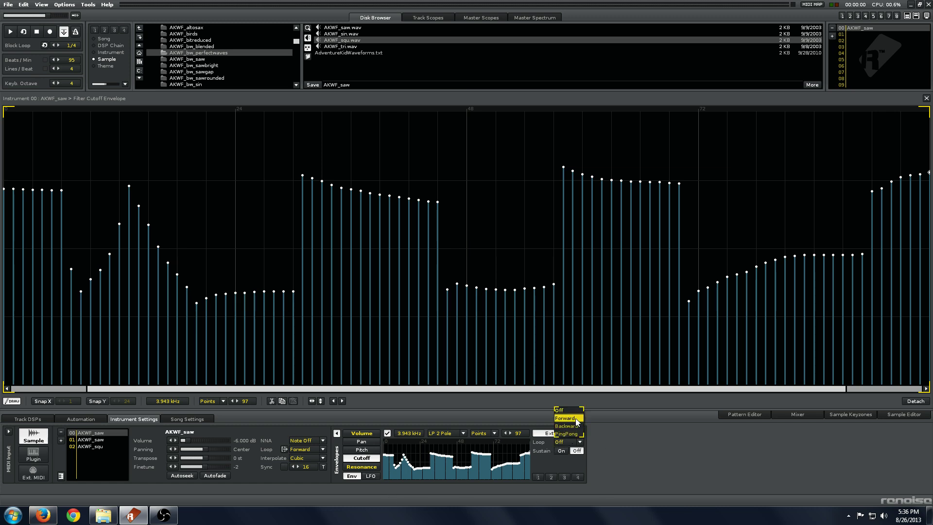
- Set the cutoff envelope loop to Forward with the loop end at the envelope's right edge
{"action": "left_click", "coordinate": [566, 417]}
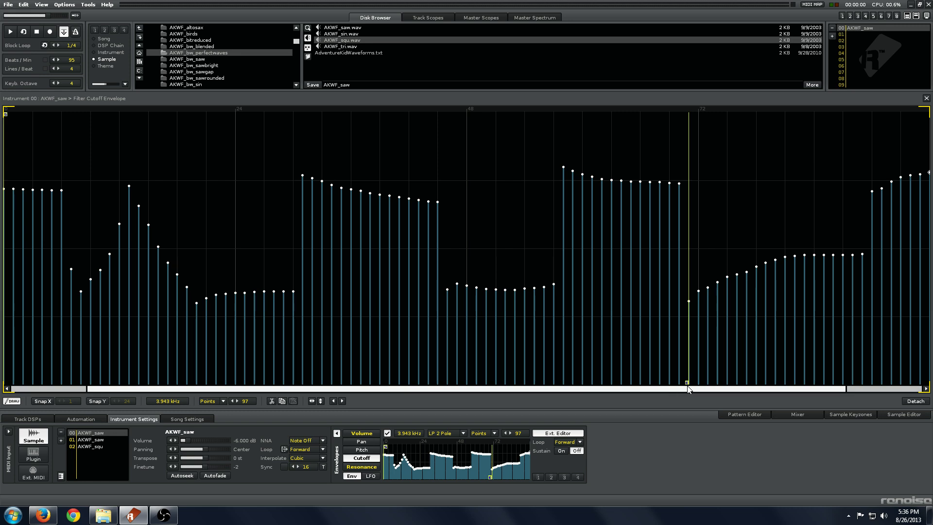
{"action": "left_click_drag", "start_coordinate": [688, 382], "coordinate": [927, 382]}
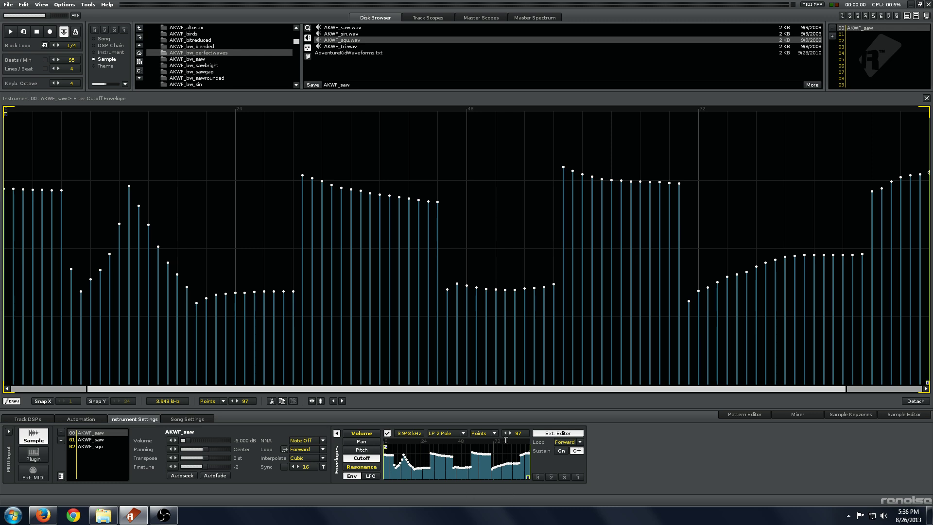
{"action": "key", "text": "z"}
- Leave the volume envelope's Release at 0, then return to the filter cutoff envelope
{"action": "left_click", "coordinate": [368, 433]}
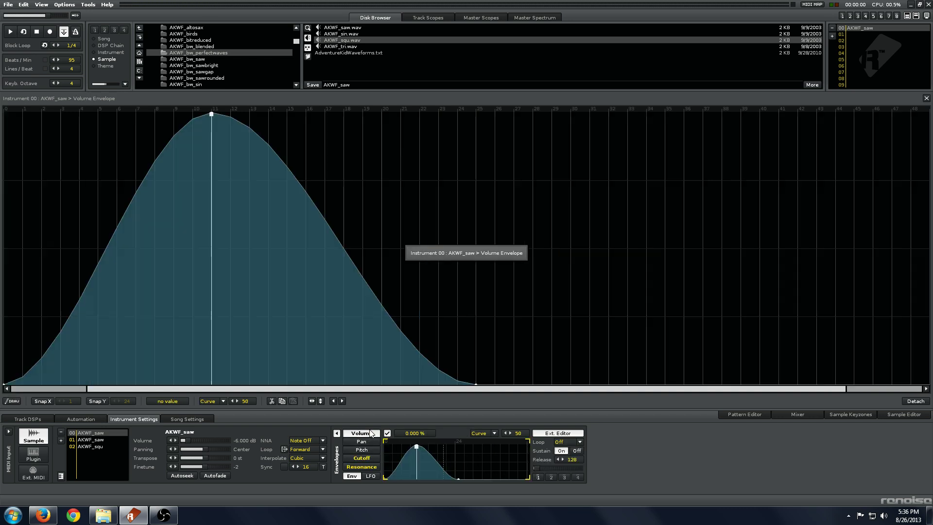
{"action": "left_click", "coordinate": [358, 458]}
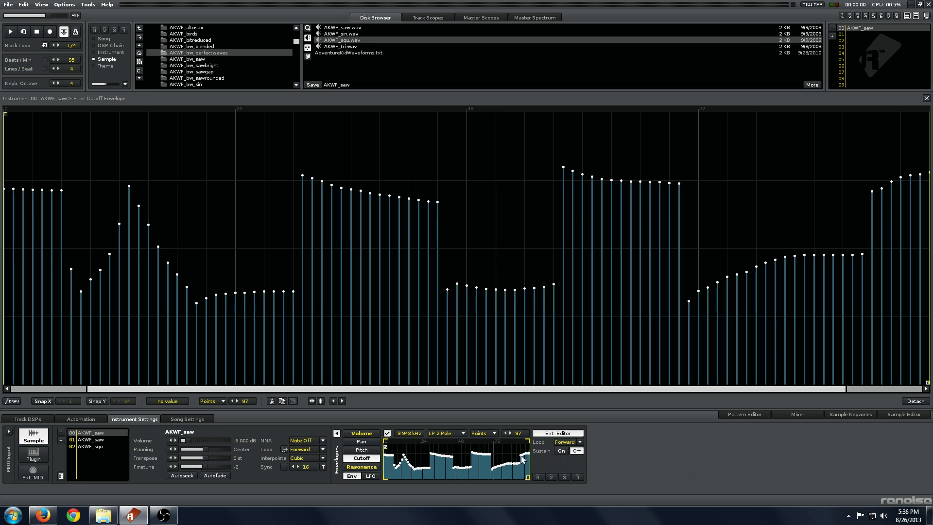
{"action": "left_click", "coordinate": [363, 433]}
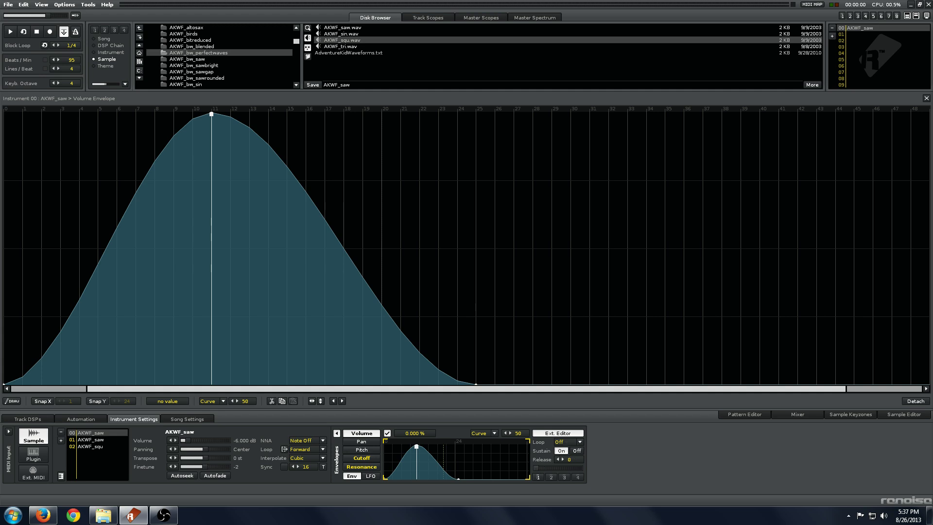
{"action": "left_click_drag", "start_coordinate": [535, 468], "coordinate": [582, 468]}
{"action": "left_click_drag", "start_coordinate": [578, 468], "coordinate": [534, 468]}
{"action": "left_click", "coordinate": [362, 458]}
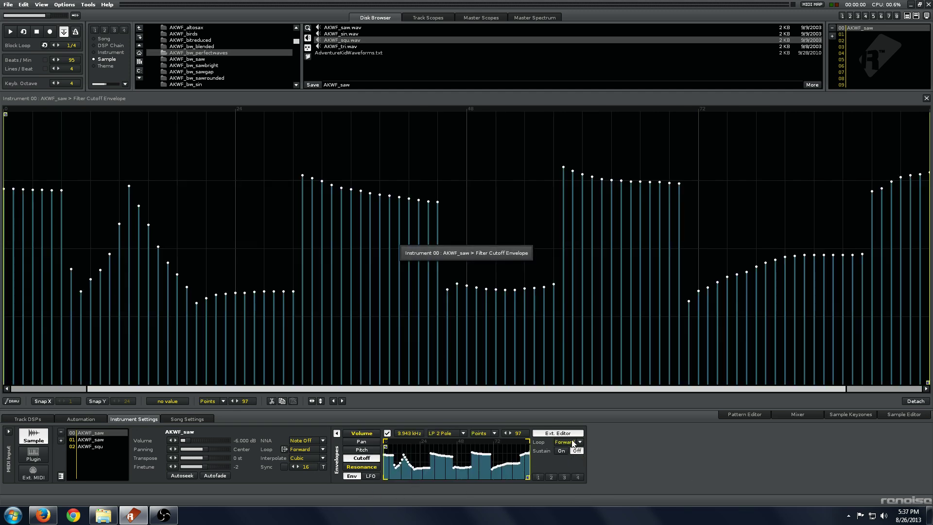
- Enable the pitch envelope, drag its breakpoint to -100 cents and audition a note
{"action": "left_click", "coordinate": [361, 449]}
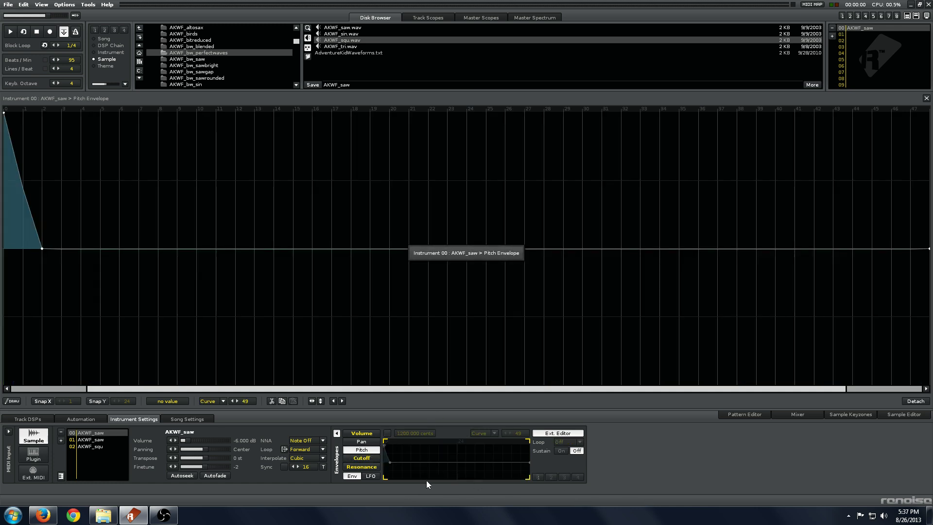
{"action": "left_click", "coordinate": [387, 433]}
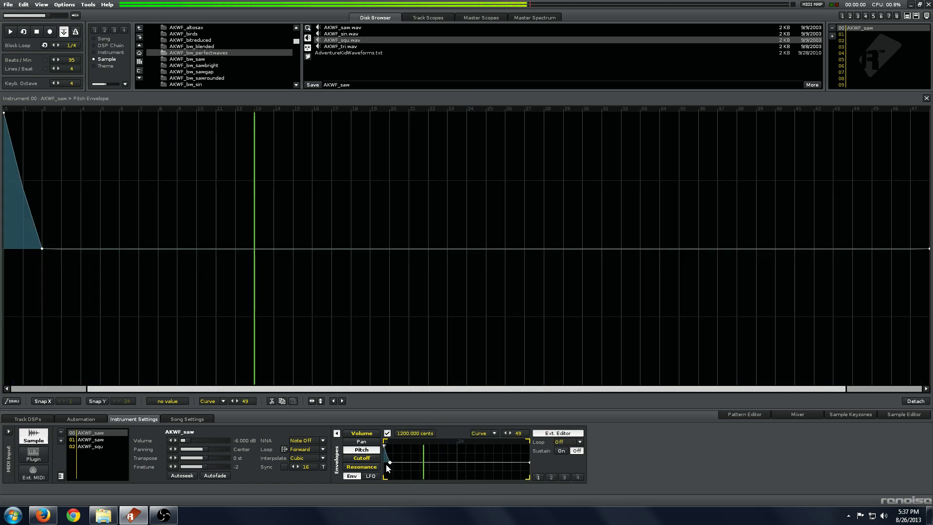
{"action": "left_click_drag", "start_coordinate": [42, 249], "coordinate": [546, 249]}
{"action": "key", "text": "q"}
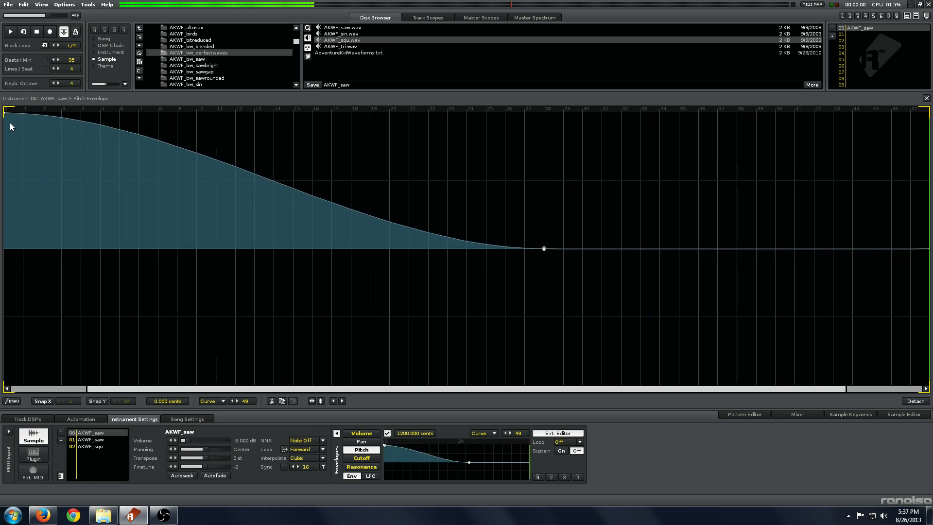
- Move and delete pitch points until the envelope is a flat line at 0 cents
{"action": "left_click_drag", "start_coordinate": [543, 249], "coordinate": [22, 248]}
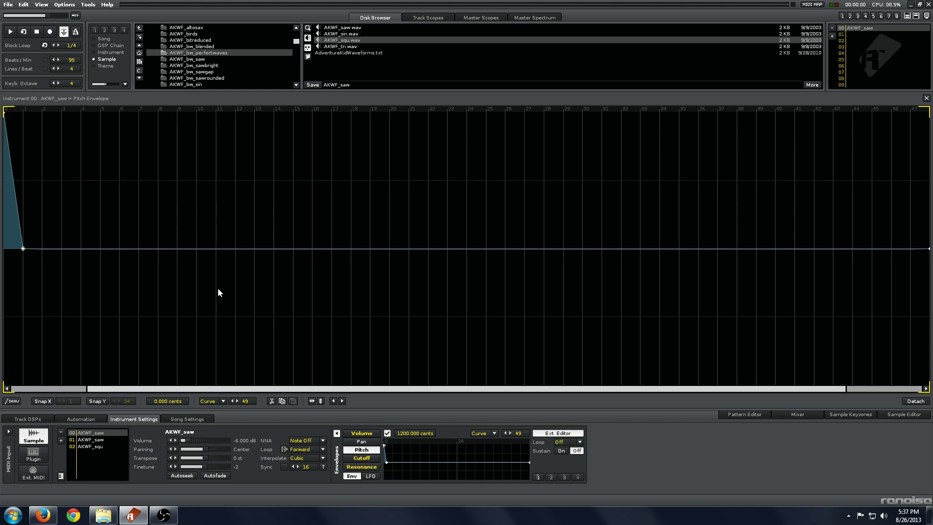
{"action": "left_click", "coordinate": [23, 249]}
{"action": "mouse_move", "coordinate": [23, 248]}
{"action": "left_mouse_down"}
{"action": "mouse_move", "coordinate": [23, 260]}
{"action": "mouse_move", "coordinate": [81, 180]}
{"action": "mouse_move", "coordinate": [912, 187]}
{"action": "mouse_move", "coordinate": [23, 249]}
{"action": "left_mouse_up"}
{"action": "right_click", "coordinate": [23, 248]}
{"action": "left_click_drag", "start_coordinate": [5, 114], "coordinate": [5, 248]}
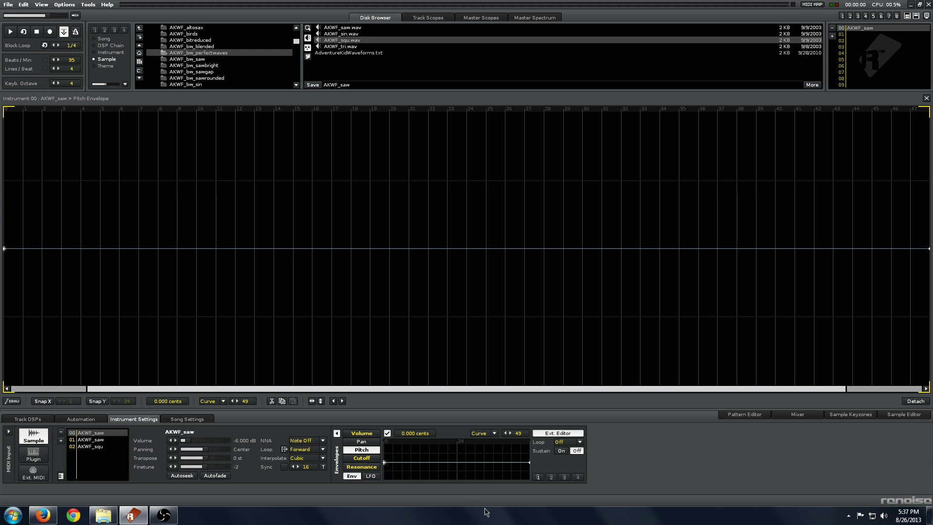
- Set LFO 1's waveform to Sin
{"action": "left_click", "coordinate": [370, 477]}
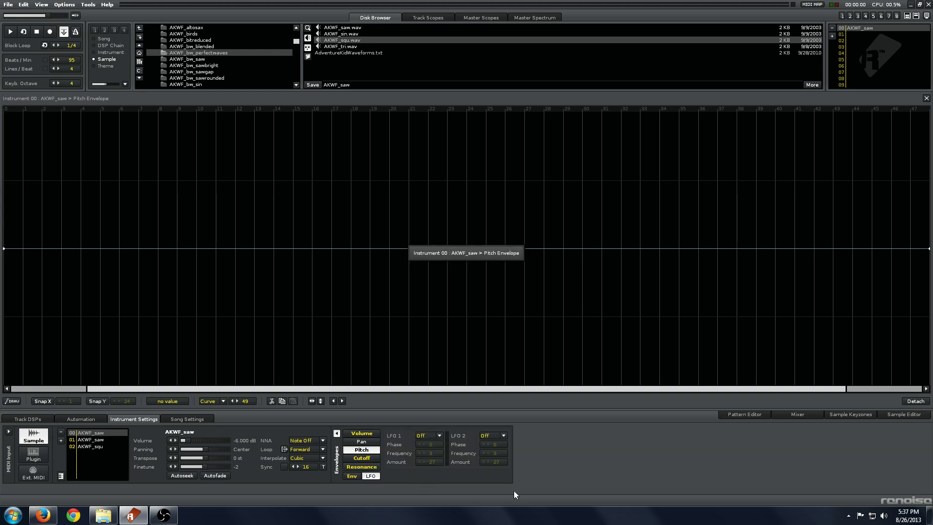
{"action": "left_click", "coordinate": [432, 434]}
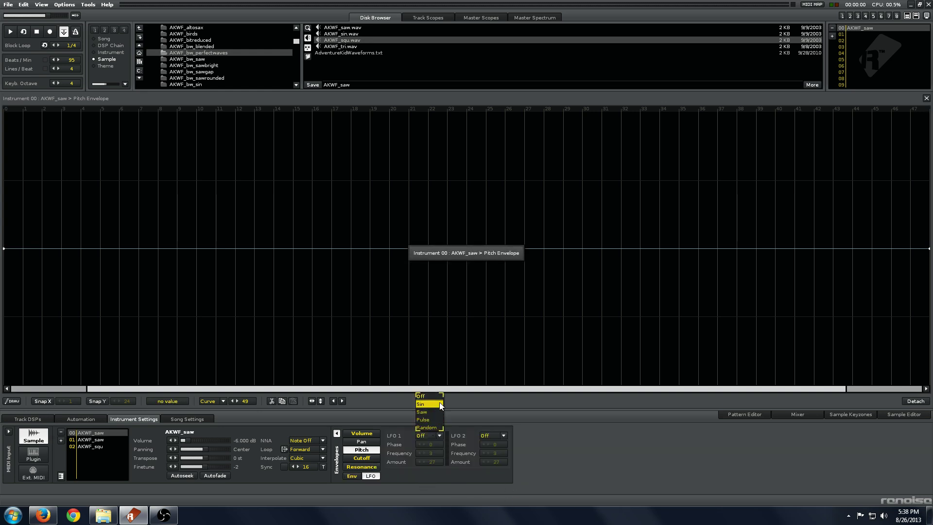
{"action": "left_click", "coordinate": [413, 479]}
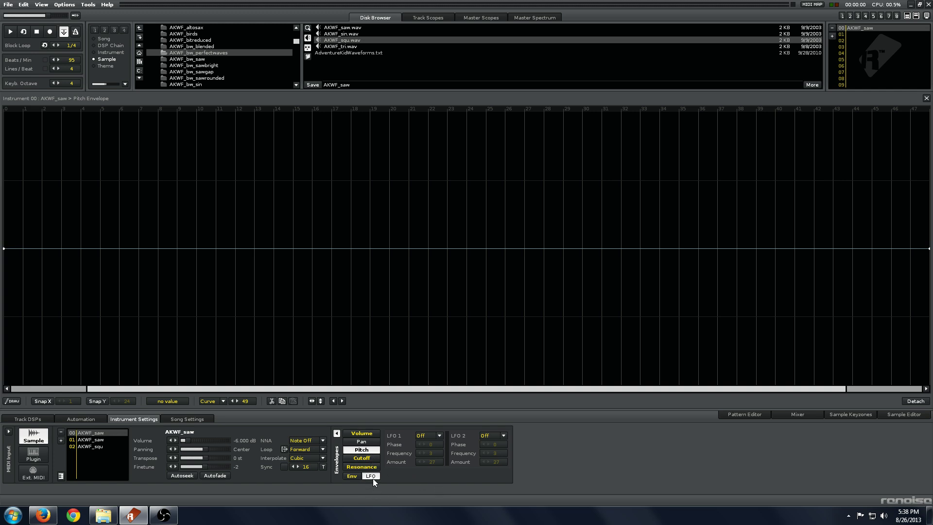
{"action": "left_click", "coordinate": [439, 436]}
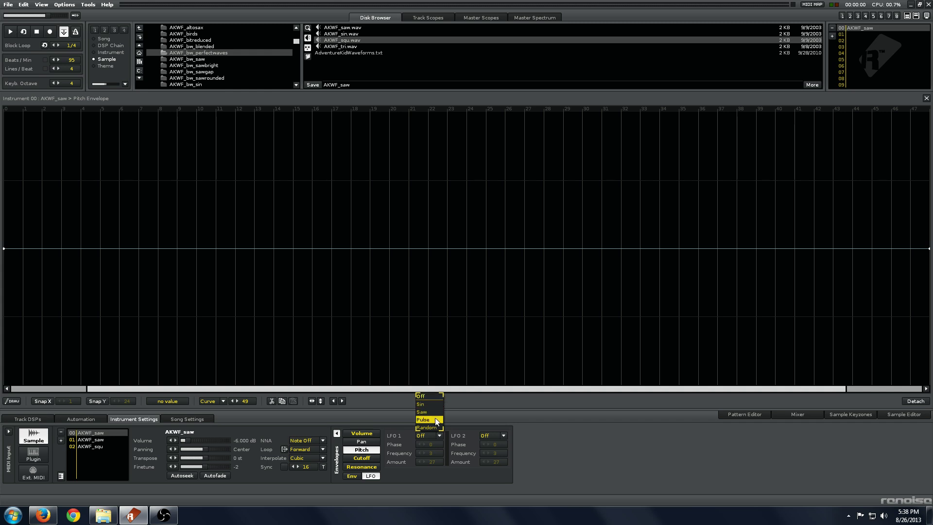
{"action": "left_click", "coordinate": [434, 404]}
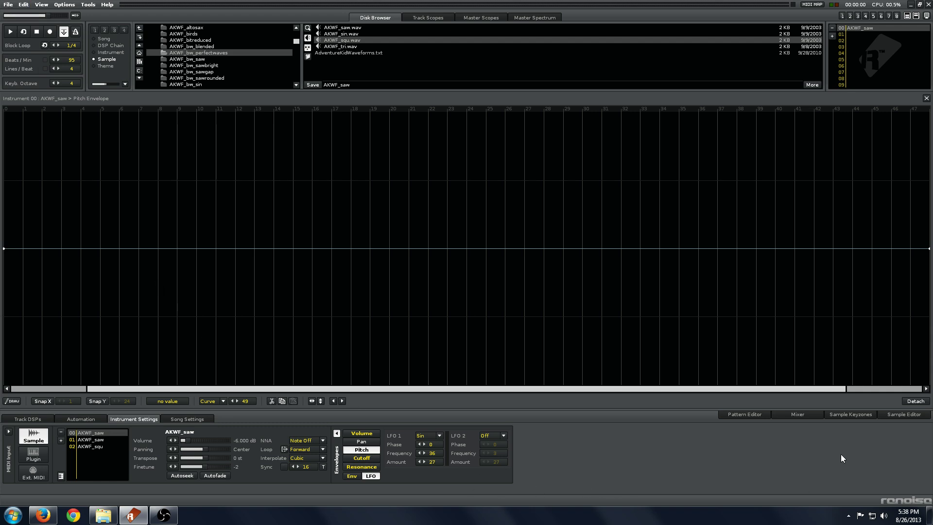
- With the pattern editor showing, audition a note and raise LFO 1 Amount to 5
{"action": "left_click", "coordinate": [757, 414]}
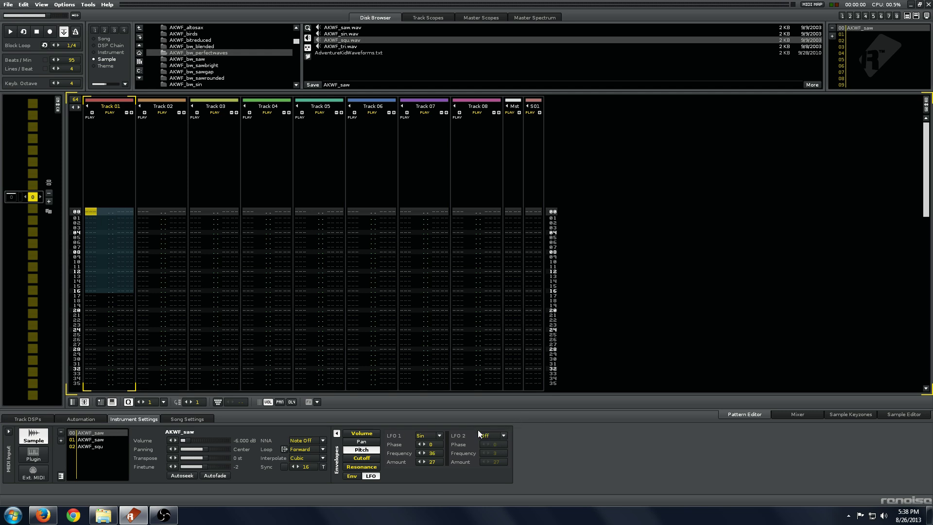
{"action": "key", "text": "z"}
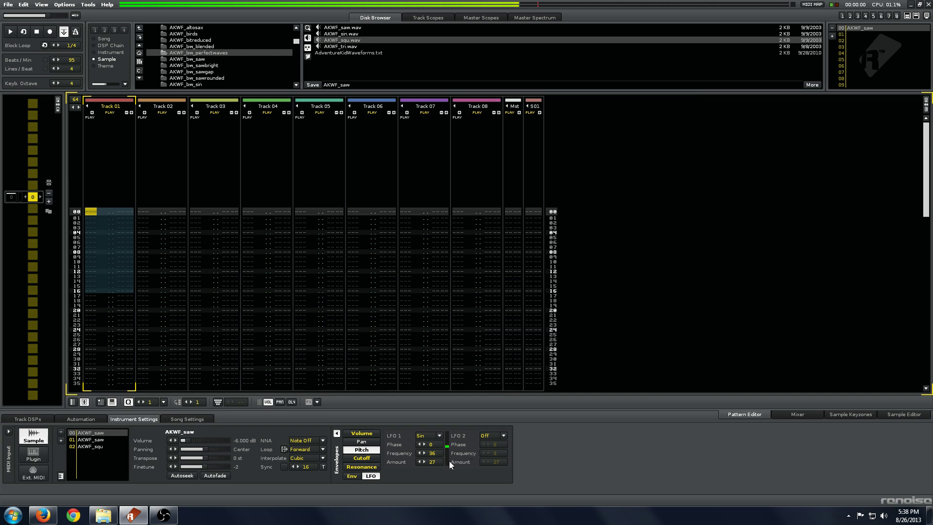
{"action": "left_click_drag", "start_coordinate": [435, 463], "coordinate": [436, 519]}
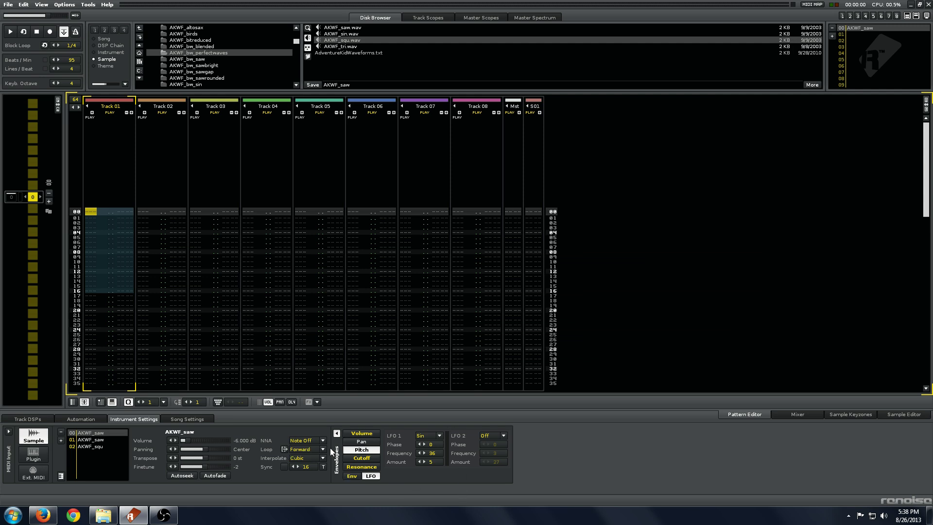
- Show the AKWF_saw waveform in the Sample Editor, keeping its sample loop on Forward
{"action": "left_click", "coordinate": [861, 417]}
{"action": "left_click", "coordinate": [901, 414]}
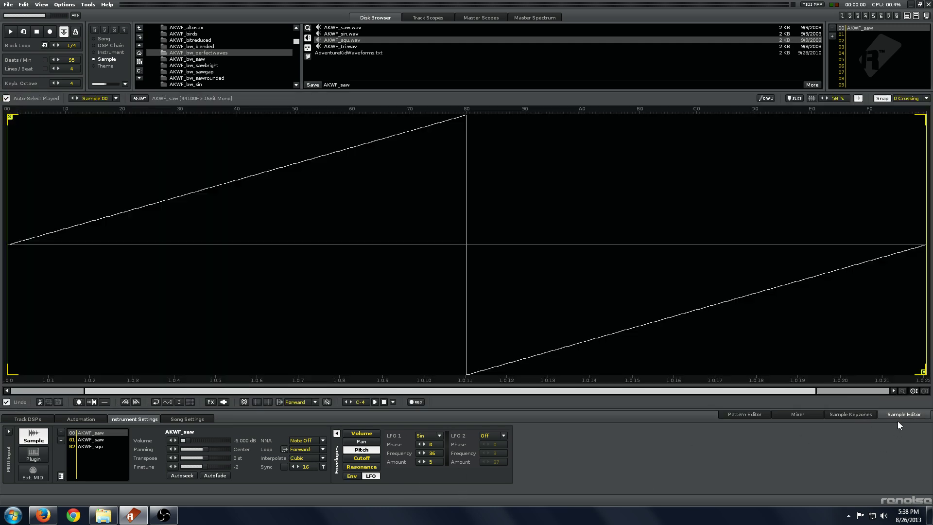
{"action": "left_click", "coordinate": [299, 449]}
{"action": "left_click", "coordinate": [308, 426]}
{"action": "left_click", "coordinate": [306, 449]}
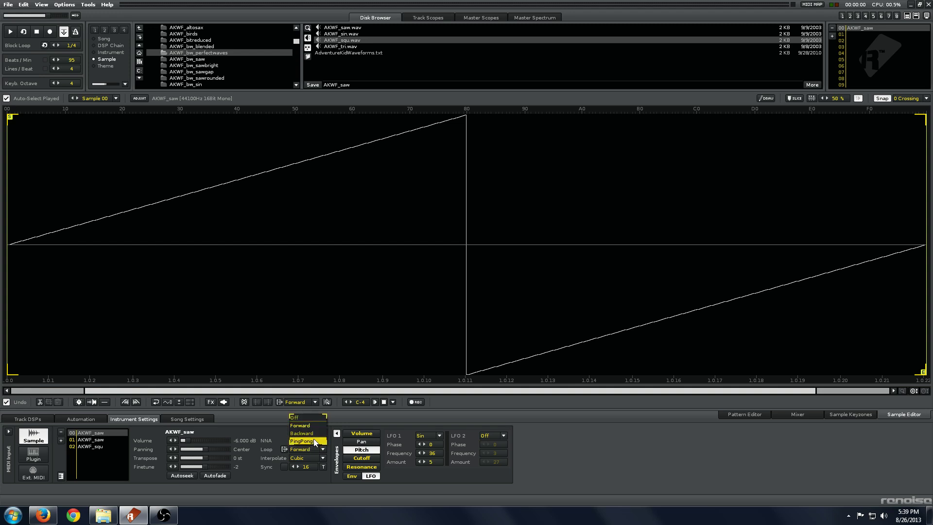
{"action": "left_click", "coordinate": [301, 425]}
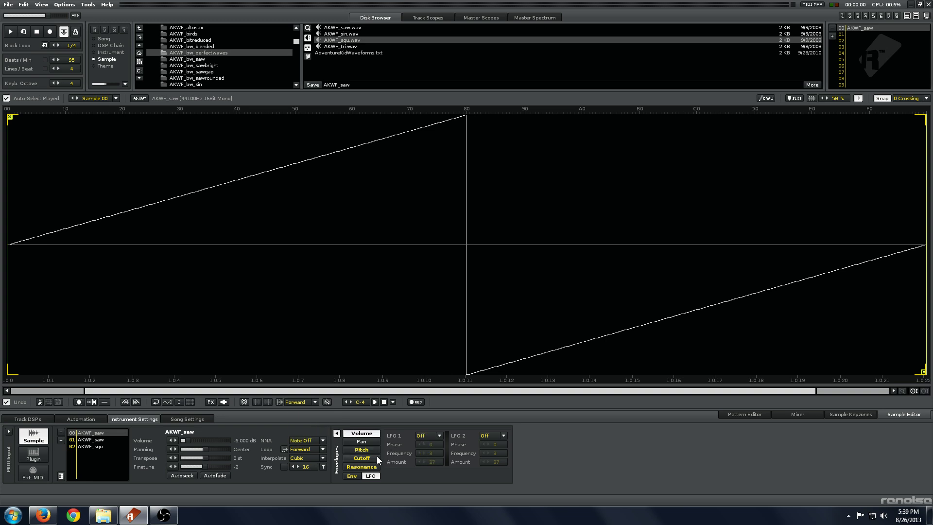
- Bring back the filter cutoff envelope graph and keep its loop mode on Forward
{"action": "left_click", "coordinate": [361, 458]}
{"action": "left_click", "coordinate": [352, 476]}
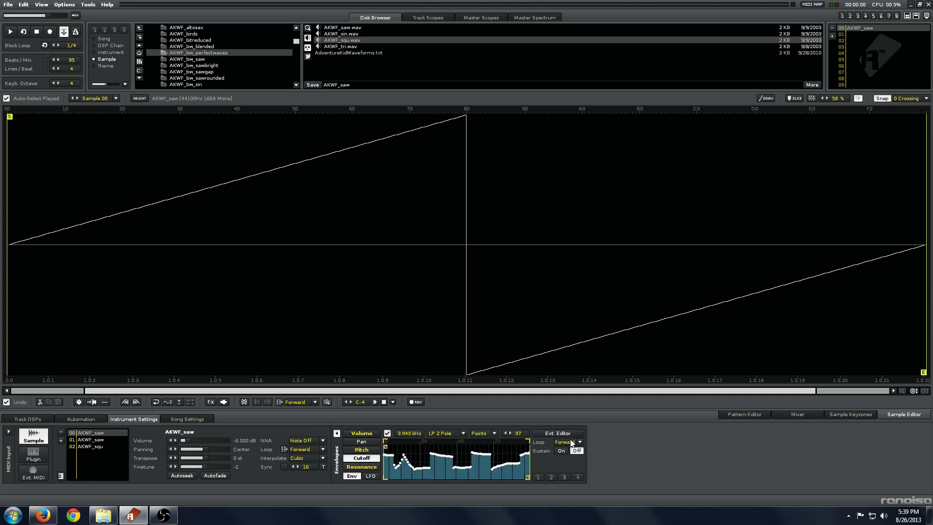
{"action": "left_click", "coordinate": [574, 442]}
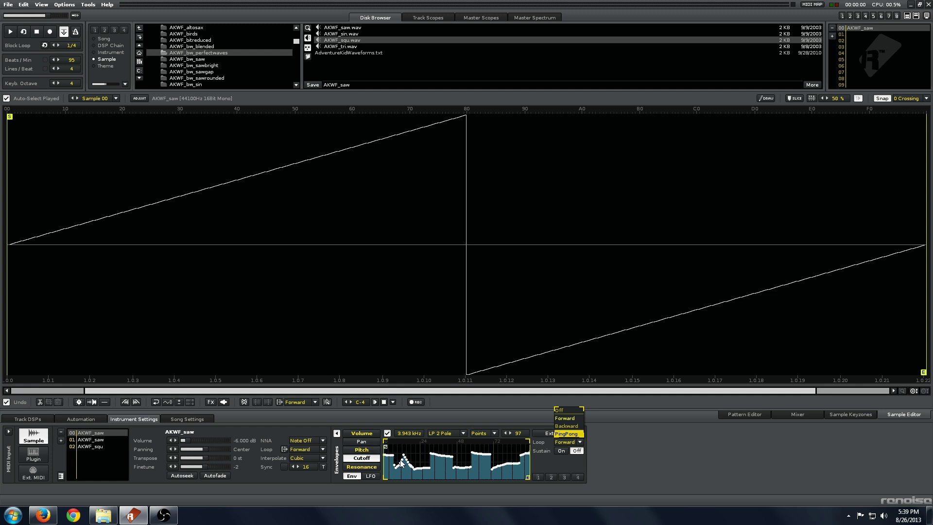
{"action": "left_click", "coordinate": [572, 443]}
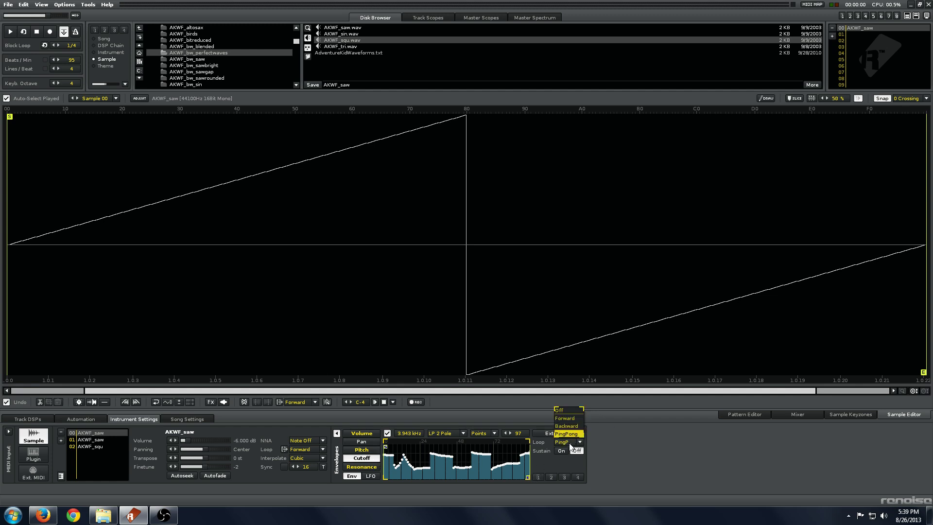
{"action": "left_click", "coordinate": [569, 418]}
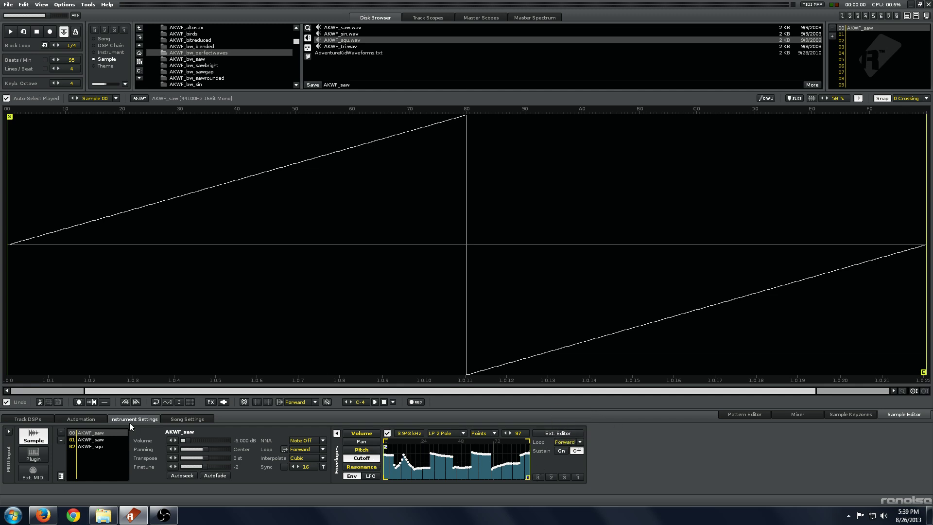
- Turn off interpolation on sample 01 AKWF_saw
{"action": "left_click", "coordinate": [324, 460]}
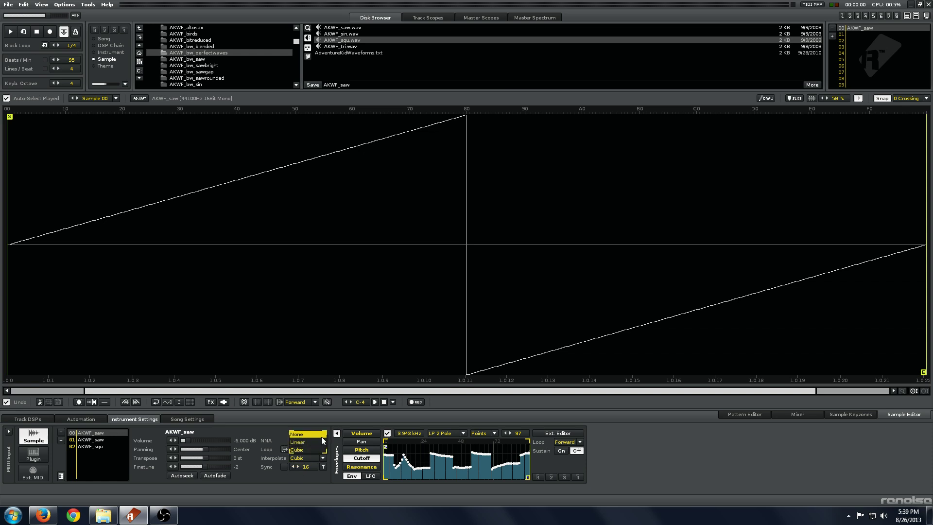
{"action": "left_click", "coordinate": [322, 439]}
{"action": "left_click", "coordinate": [123, 447]}
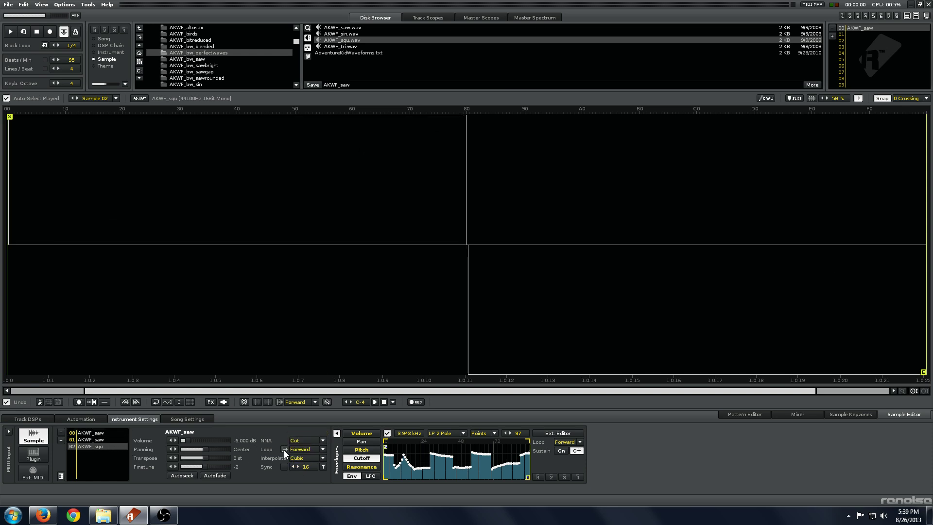
{"action": "left_click", "coordinate": [82, 440]}
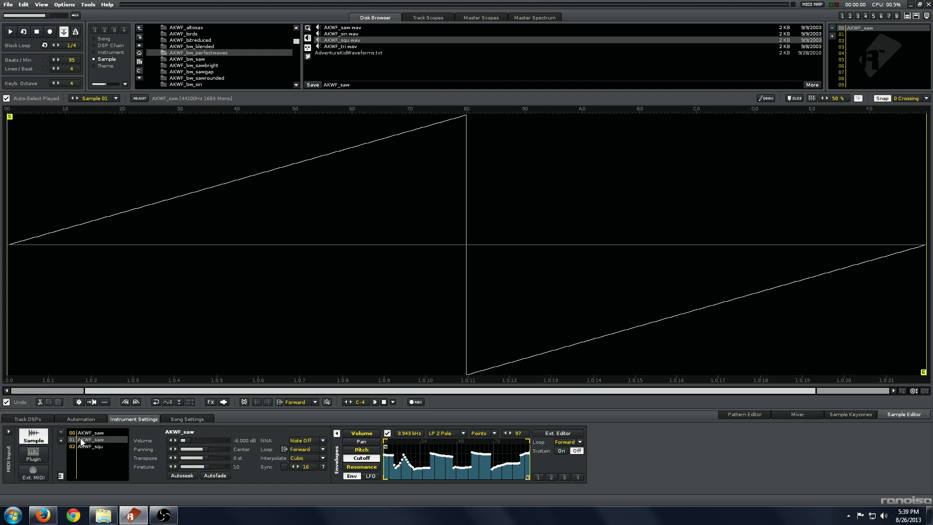
{"action": "left_click", "coordinate": [306, 458]}
{"action": "left_click", "coordinate": [315, 442]}
- Audition the sound with the cutoff envelope disabled, then view the resonance envelope
{"action": "key", "text": "z"}
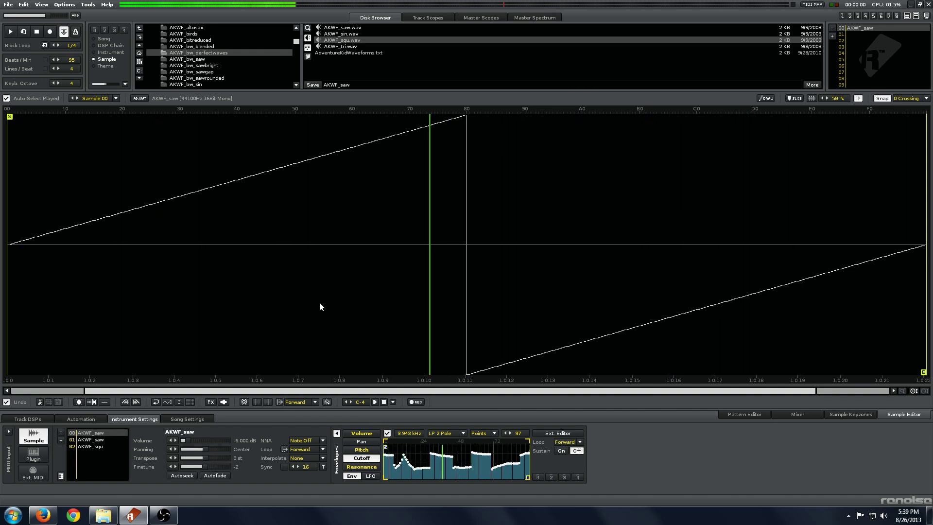
{"action": "left_click", "coordinate": [387, 433]}
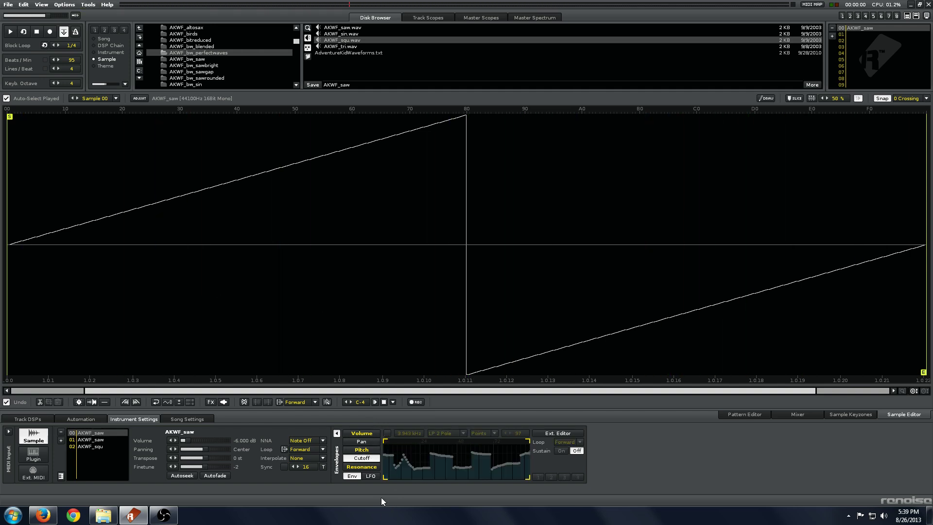
{"action": "key", "text": "z"}
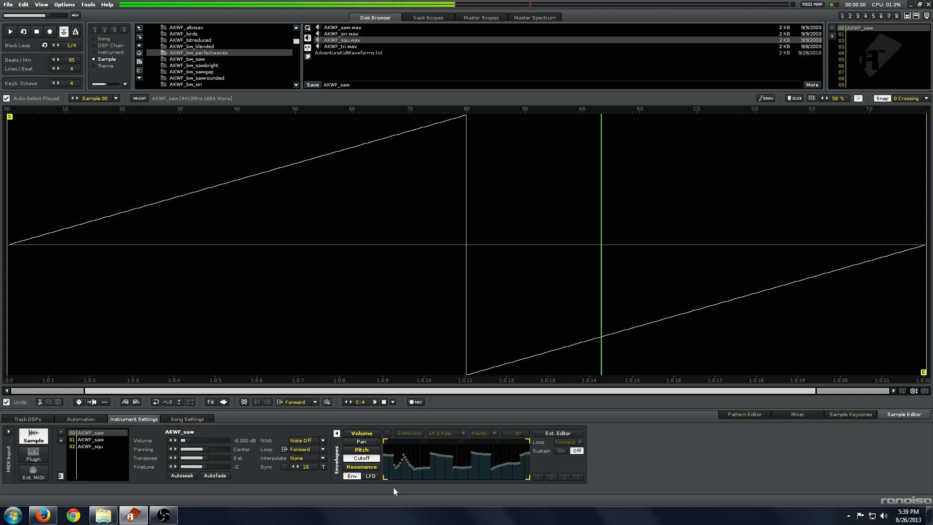
{"action": "left_click", "coordinate": [372, 466]}
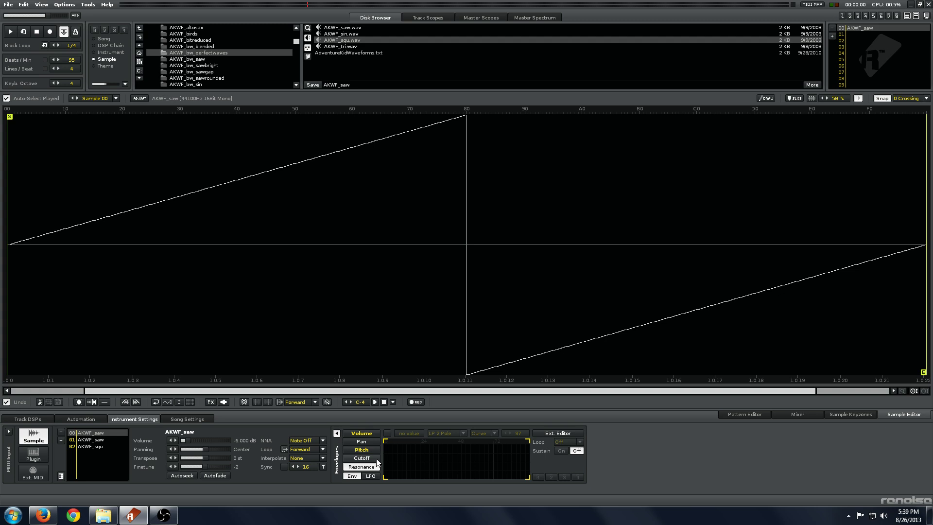
{"action": "key", "text": "z"}
- Set saw sample 00's interpolation back to Cubic
{"action": "left_click", "coordinate": [103, 449]}
{"action": "left_click", "coordinate": [107, 434]}
{"action": "left_click", "coordinate": [306, 457]}
{"action": "left_click", "coordinate": [304, 446]}
- Return sample 01 AKWF_saw to Cubic interpolation, then select AKWF_squ and go back to the Pattern Editor
{"action": "left_click", "coordinate": [95, 439]}
{"action": "left_click", "coordinate": [308, 459]}
{"action": "left_click", "coordinate": [304, 440]}
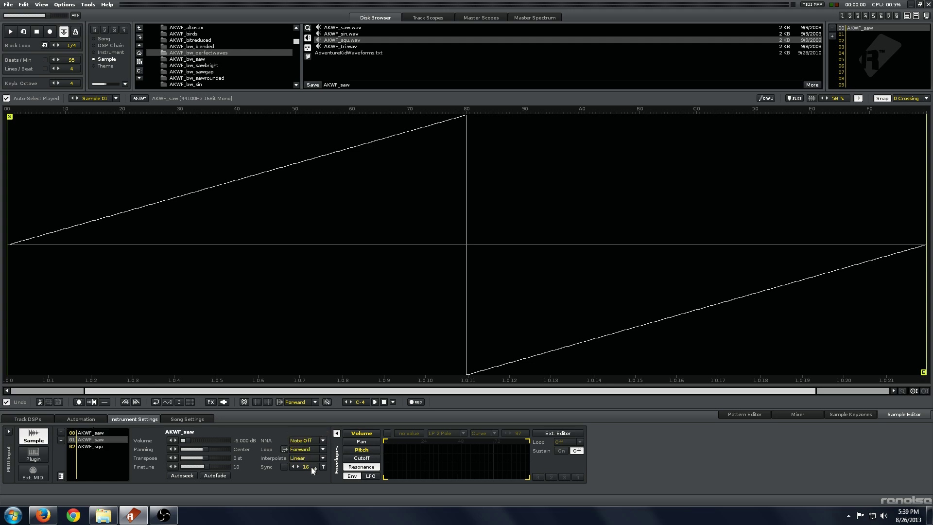
{"action": "left_click", "coordinate": [308, 457]}
{"action": "left_click", "coordinate": [304, 446]}
{"action": "left_click", "coordinate": [111, 446]}
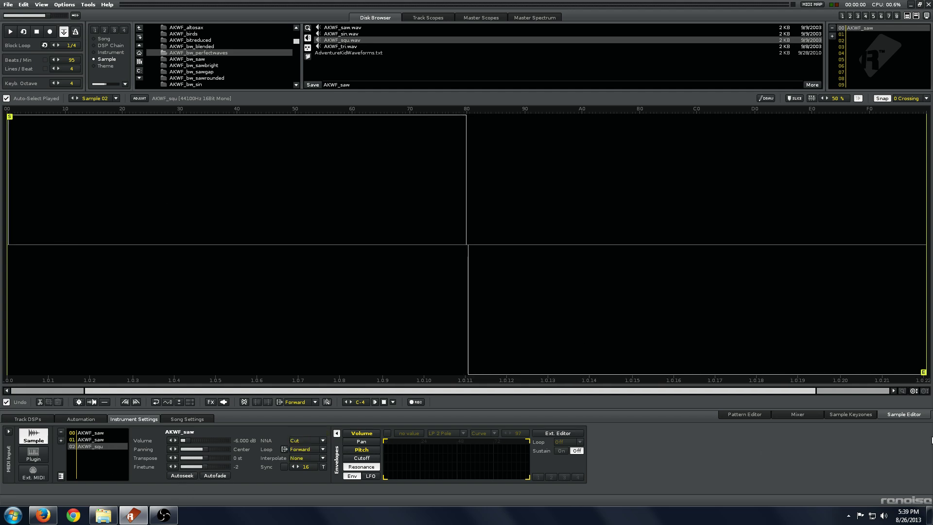
{"action": "left_click", "coordinate": [751, 417]}
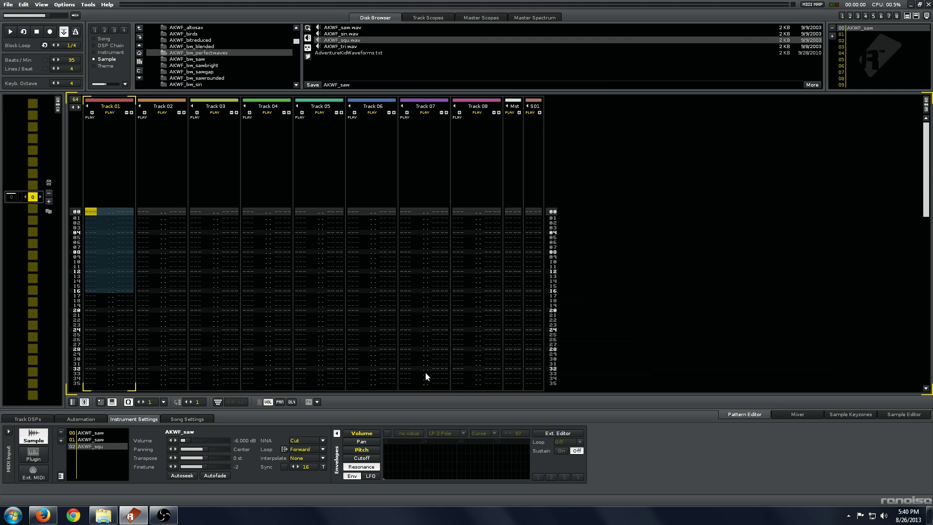
- Check the cutoff LFO settings, then turn the cutoff envelope on
{"action": "key", "text": "z"}
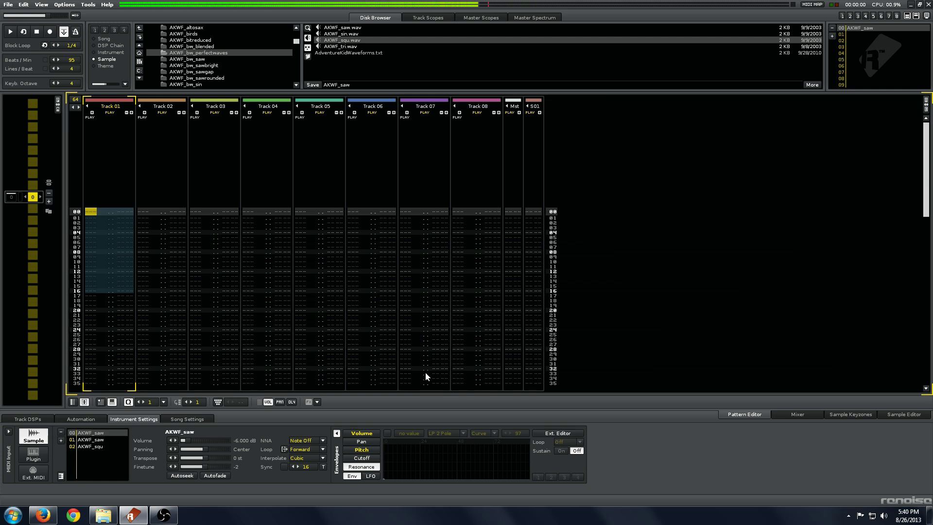
{"action": "left_click", "coordinate": [370, 475]}
{"action": "left_click", "coordinate": [372, 458]}
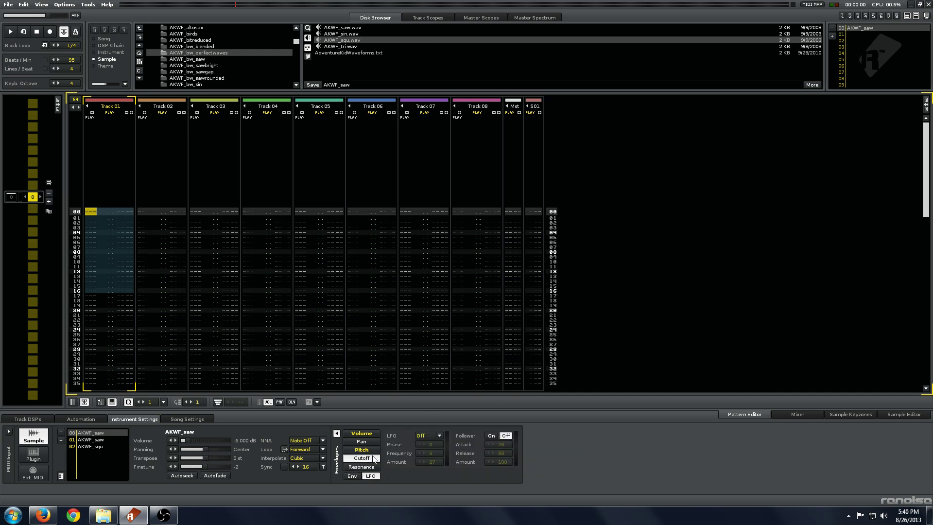
{"action": "left_click", "coordinate": [362, 467]}
{"action": "left_click", "coordinate": [362, 458]}
{"action": "left_click", "coordinate": [352, 476]}
{"action": "left_click", "coordinate": [388, 433]}
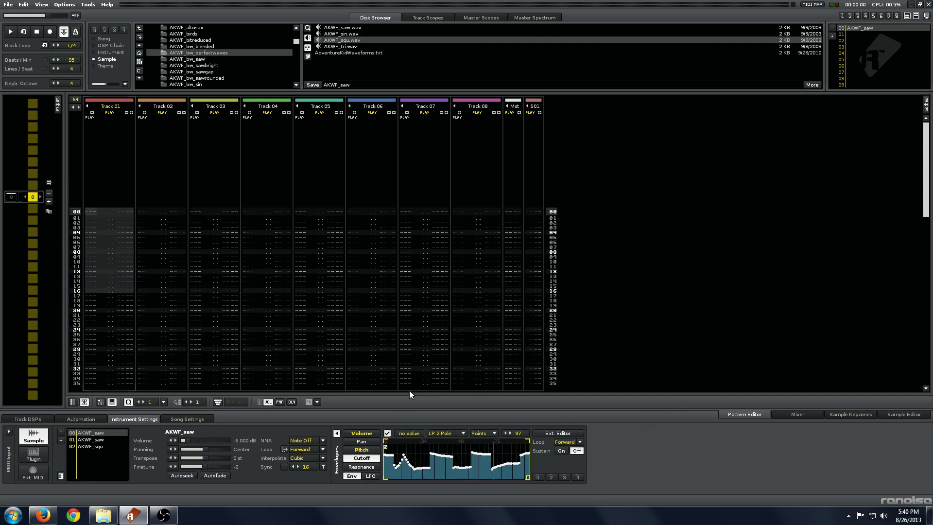
- Audition the filter envelope and lower Track 01's fader to -4.687 dB
{"action": "double_click", "coordinate": [886, 29]}
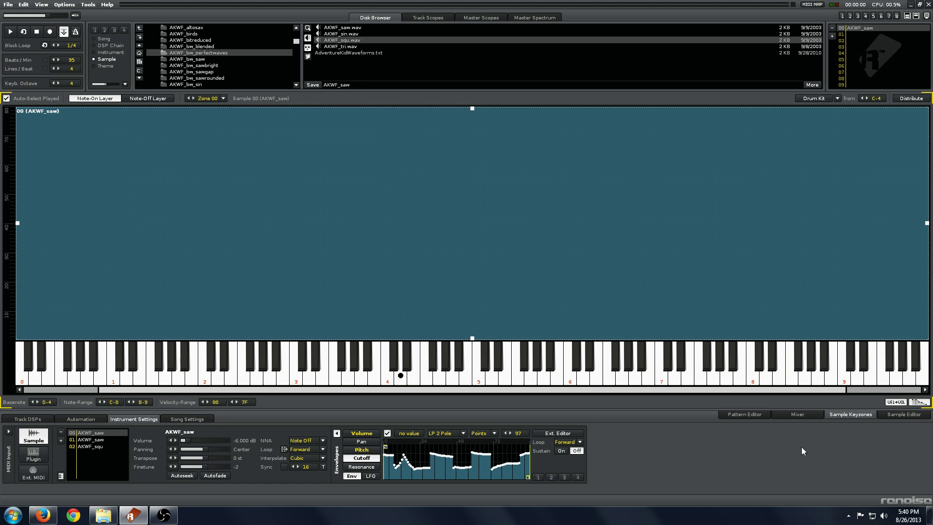
{"action": "left_click", "coordinate": [905, 415]}
{"action": "left_click", "coordinate": [745, 415]}
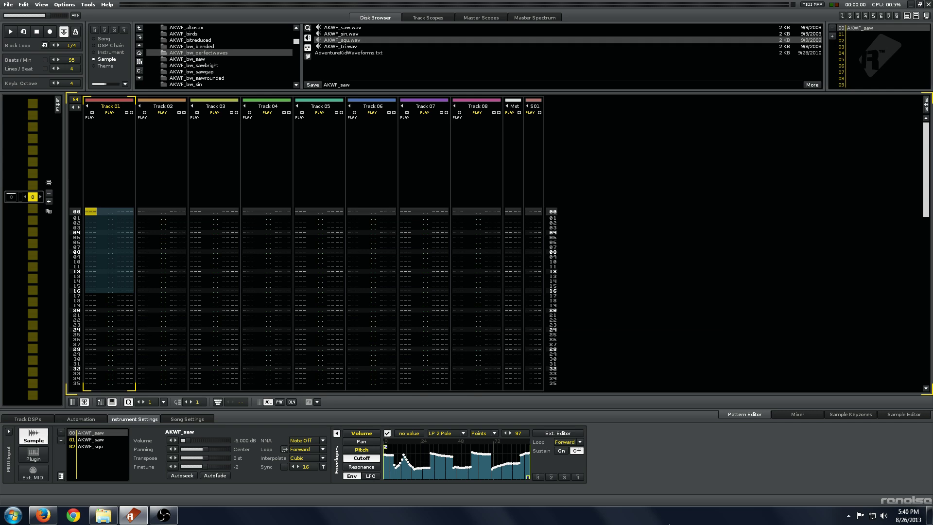
{"action": "key", "text": "z"}
{"action": "left_click", "coordinate": [27, 419]}
{"action": "left_click_drag", "start_coordinate": [330, 450], "coordinate": [330, 457]}
{"action": "key", "text": "z"}
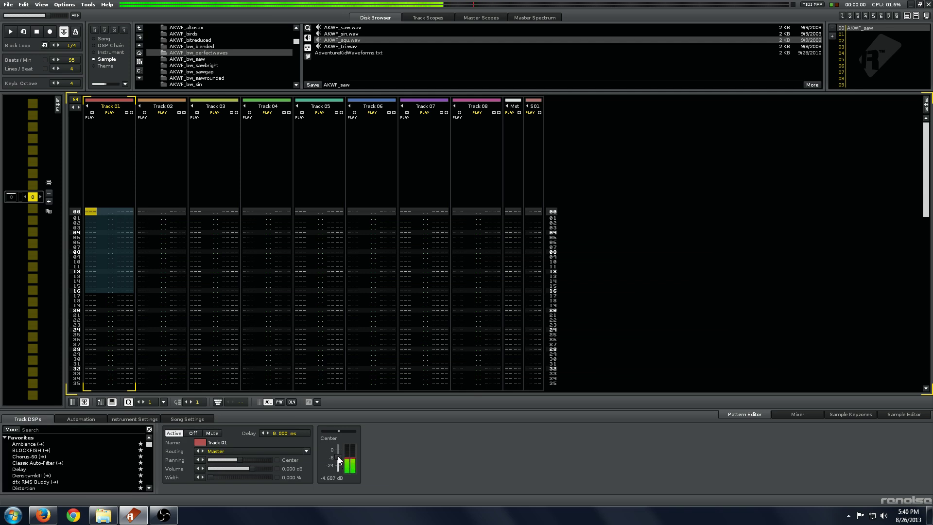
- Add a Delay to Track 01 with the 3-5 delay preset and its send lowered to about -12 dB
{"action": "key", "text": "z"}
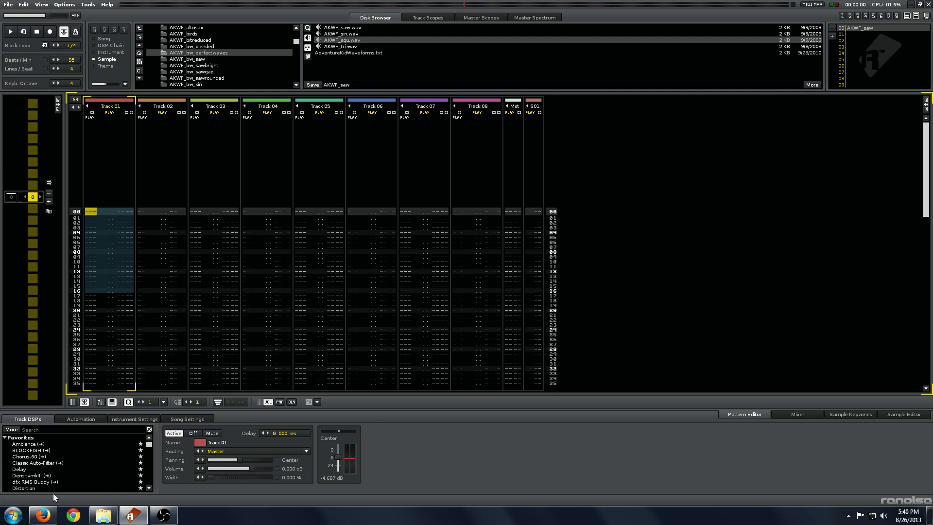
{"action": "scroll", "coordinate": [82, 461], "scroll_direction": "down", "scroll_amount": 3}
{"action": "scroll", "coordinate": [51, 450], "scroll_direction": "up", "scroll_amount": 1}
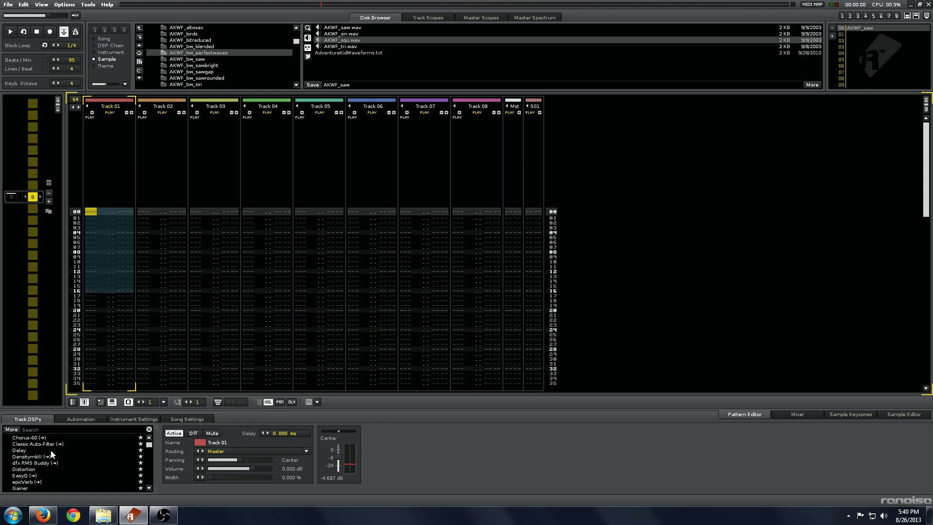
{"action": "left_click_drag", "start_coordinate": [50, 450], "coordinate": [406, 441]}
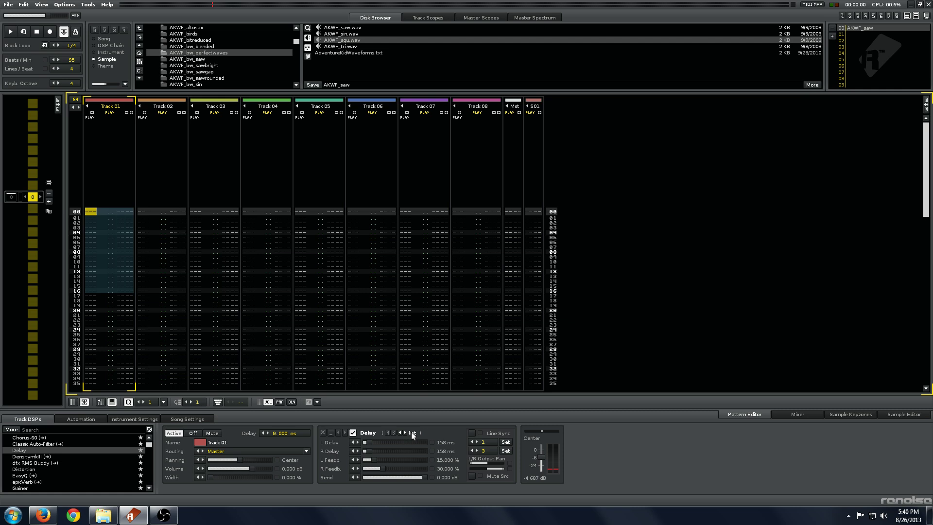
{"action": "left_click", "coordinate": [409, 433]}
{"action": "left_click", "coordinate": [447, 416]}
{"action": "left_click_drag", "start_coordinate": [394, 477], "coordinate": [380, 478]}
- Insert a Chorus before the Delay using the 'nice fat' preset and audition it
{"action": "scroll", "coordinate": [73, 462], "scroll_direction": "down", "scroll_amount": 10}
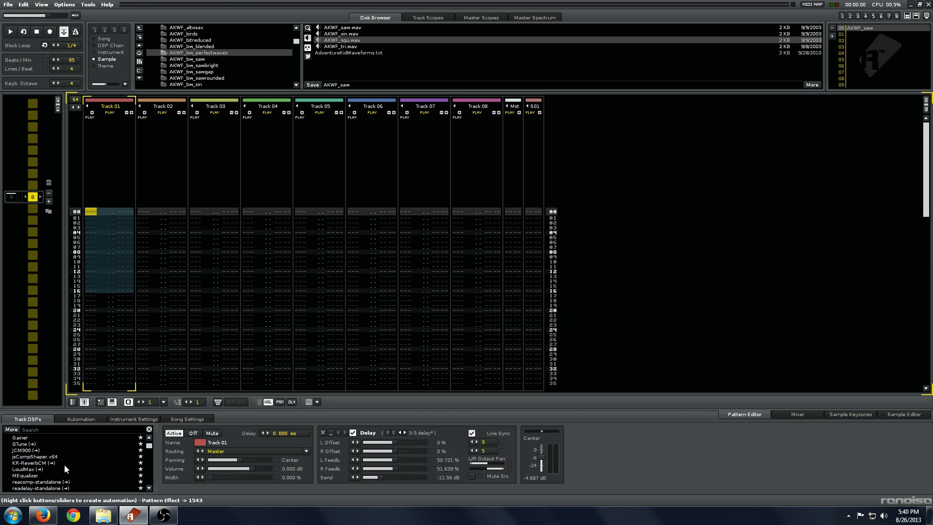
{"action": "scroll", "coordinate": [64, 464], "scroll_direction": "up", "scroll_amount": 15}
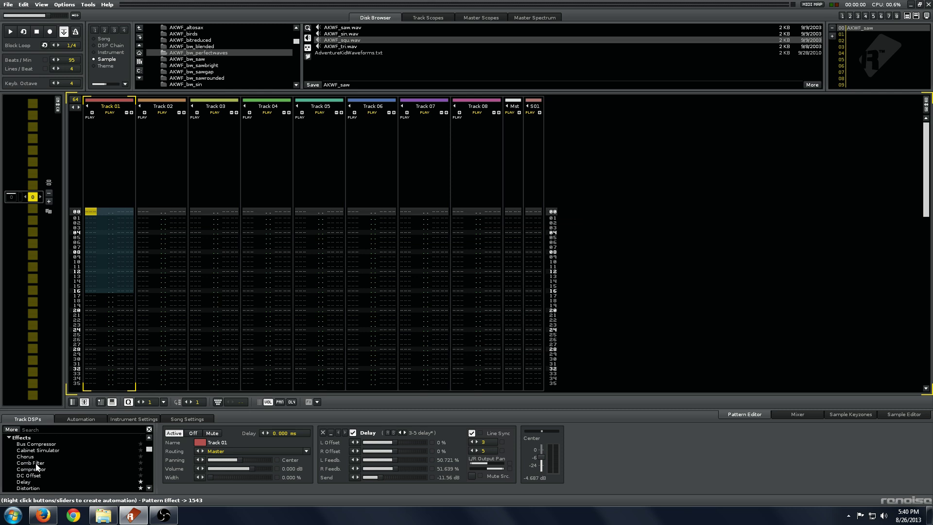
{"action": "left_click_drag", "start_coordinate": [45, 456], "coordinate": [424, 442]}
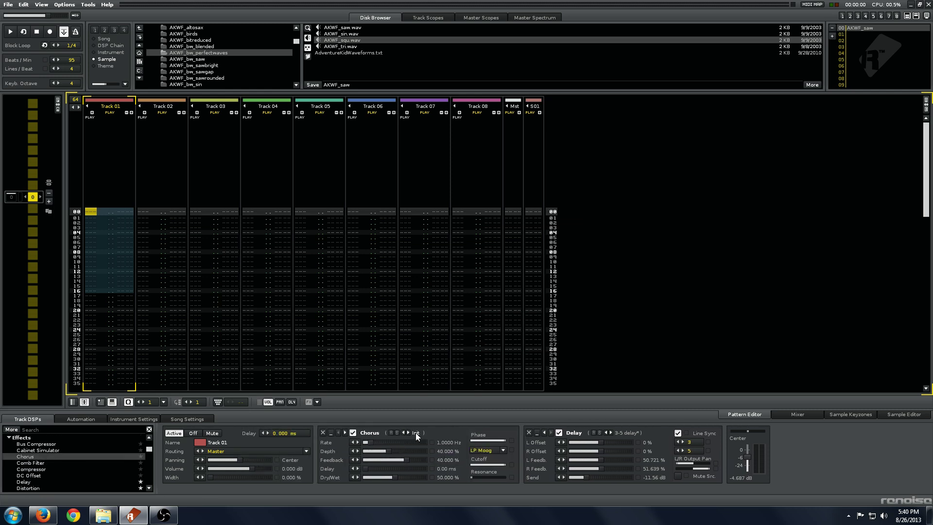
{"action": "left_click", "coordinate": [415, 432]}
{"action": "left_click", "coordinate": [449, 438]}
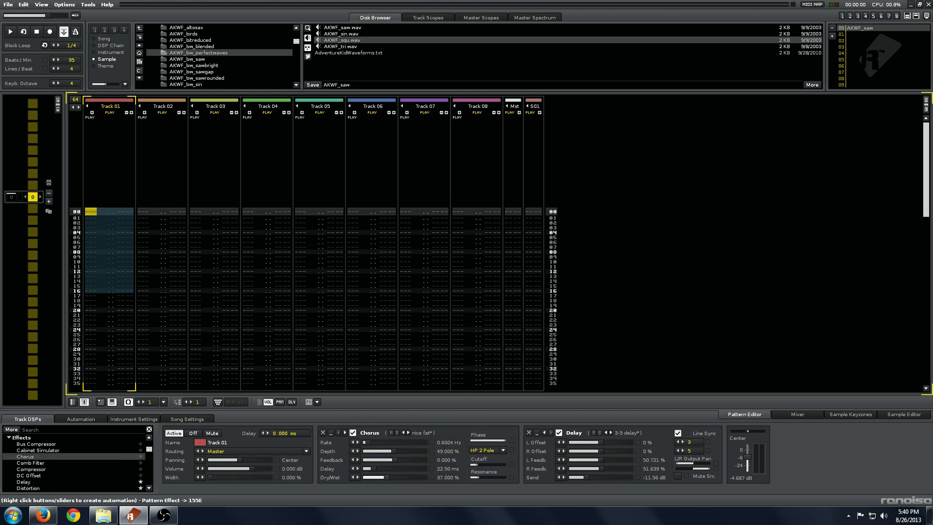
{"action": "key", "text": "z"}
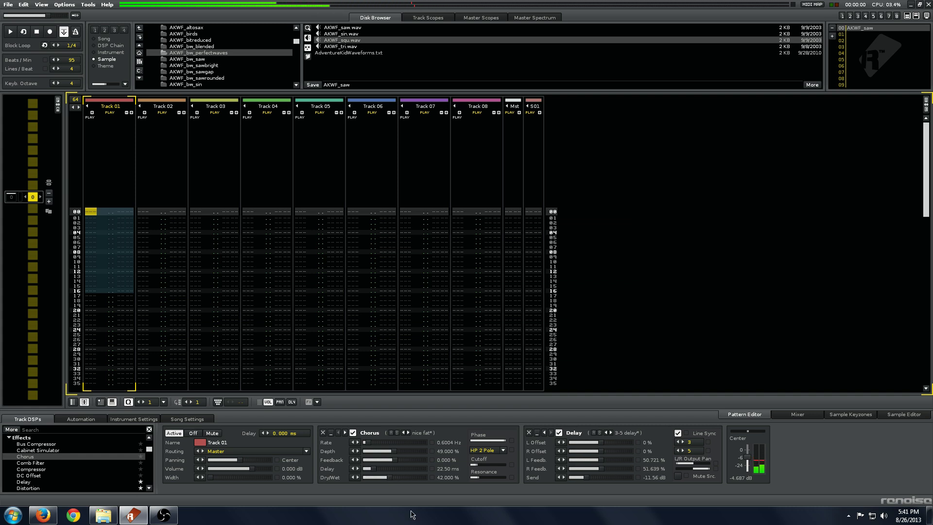
- Look over the key zone layout and Track 01's effect chain
{"action": "scroll", "coordinate": [542, 375], "scroll_direction": "down", "scroll_amount": 4}
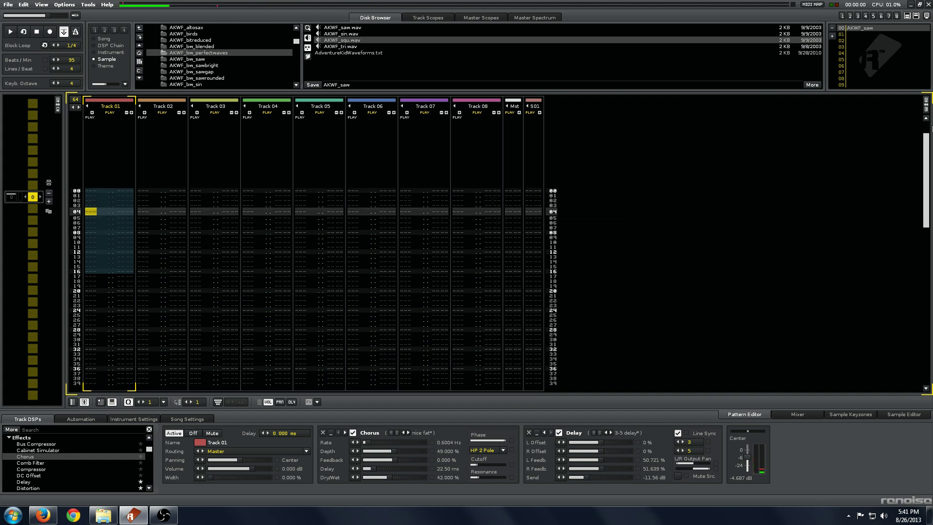
{"action": "double_click", "coordinate": [891, 27]}
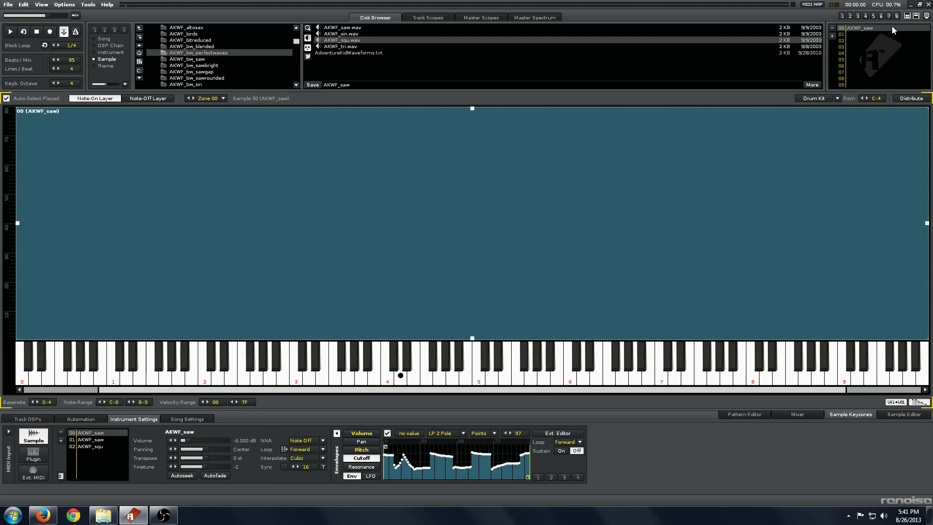
{"action": "left_click", "coordinate": [758, 420]}
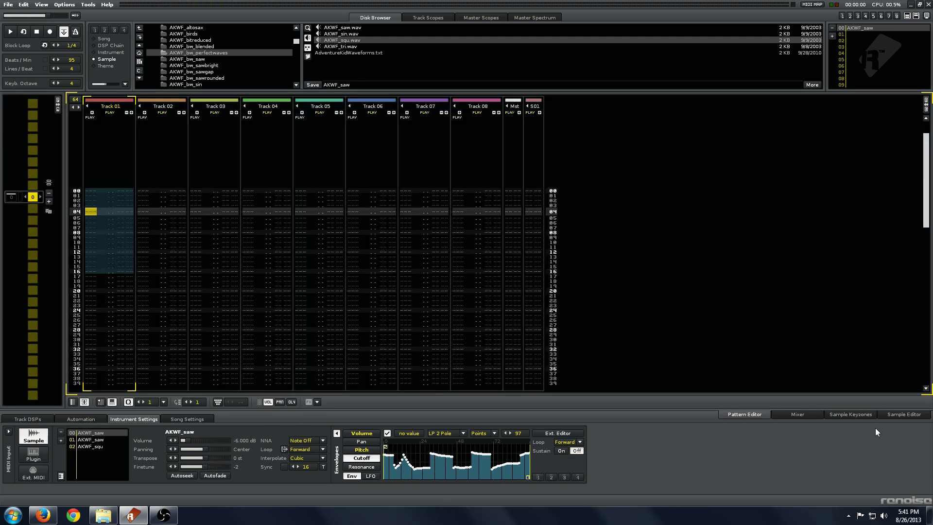
{"action": "left_click", "coordinate": [32, 419]}
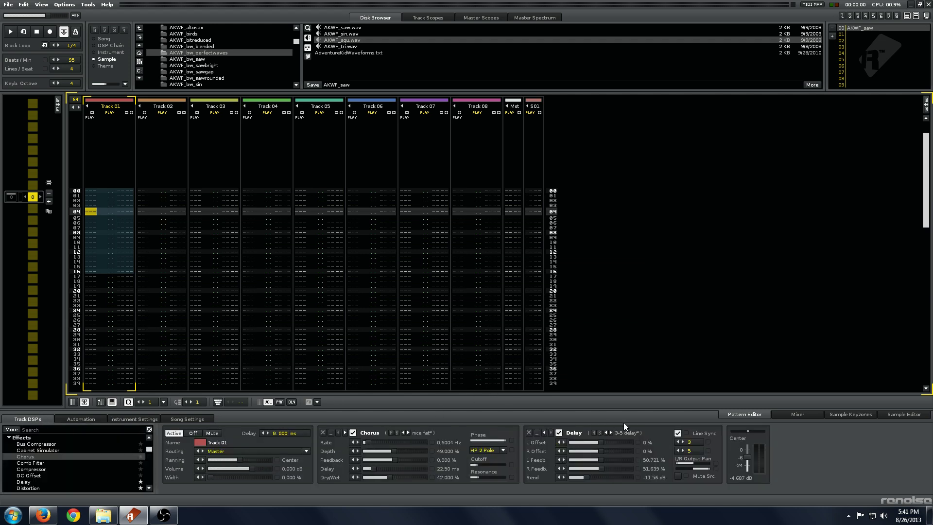
- Review the waveform, mixer and Track 01's Chorus and Delay, ending on the instrument's envelope settings
{"action": "double_click", "coordinate": [867, 28]}
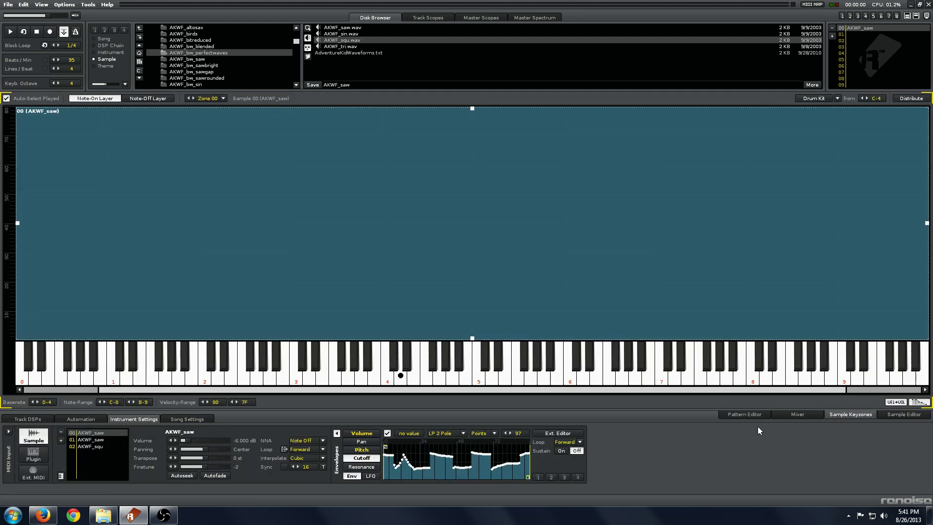
{"action": "left_click", "coordinate": [904, 414]}
{"action": "left_click", "coordinate": [837, 414]}
{"action": "left_click", "coordinate": [755, 414]}
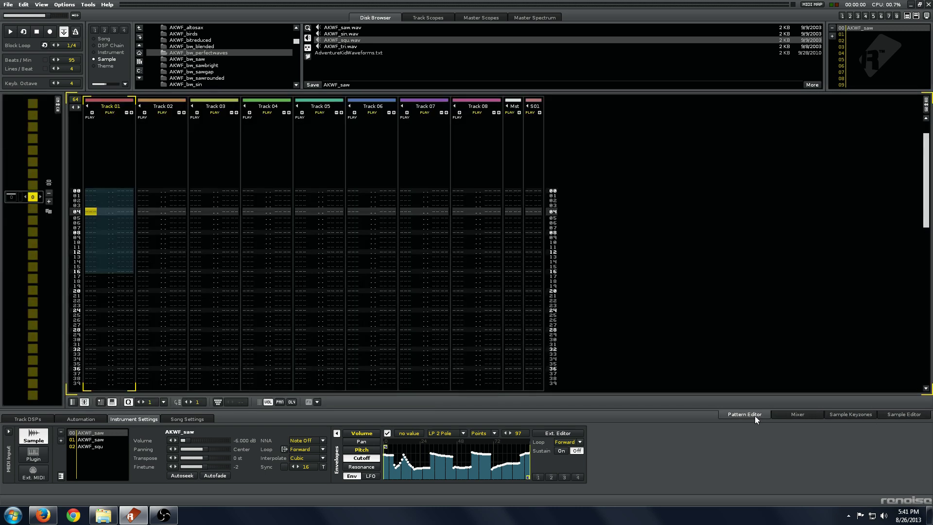
{"action": "left_click", "coordinate": [797, 414]}
{"action": "left_click", "coordinate": [905, 415]}
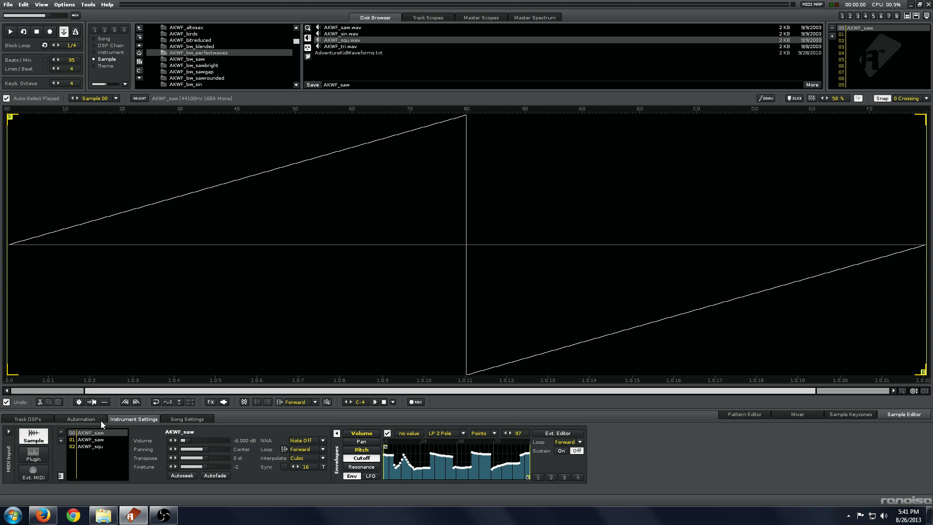
{"action": "left_click", "coordinate": [24, 420]}
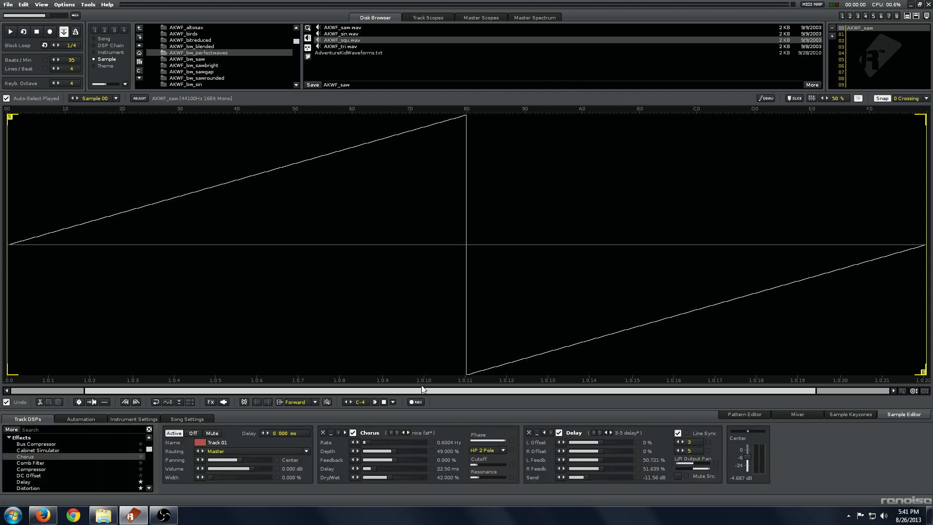
{"action": "left_click", "coordinate": [758, 416]}
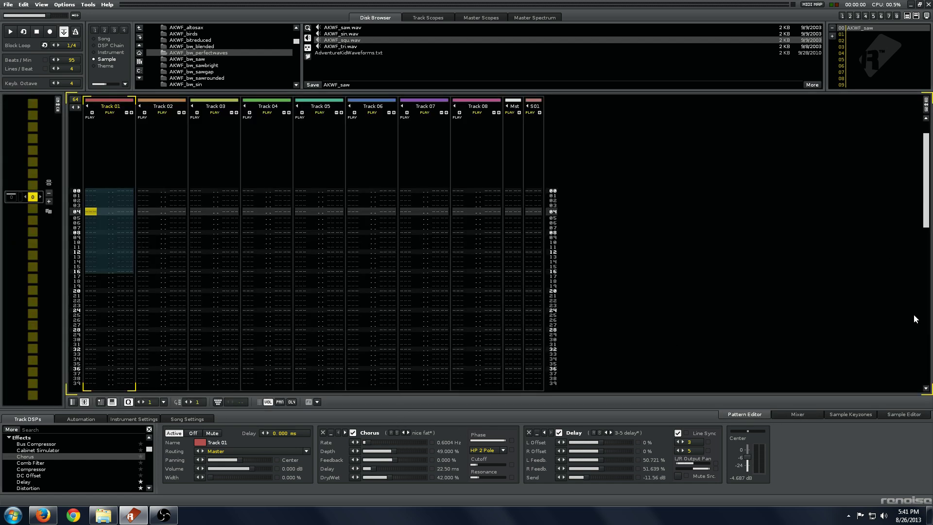
{"action": "left_click", "coordinate": [146, 419]}
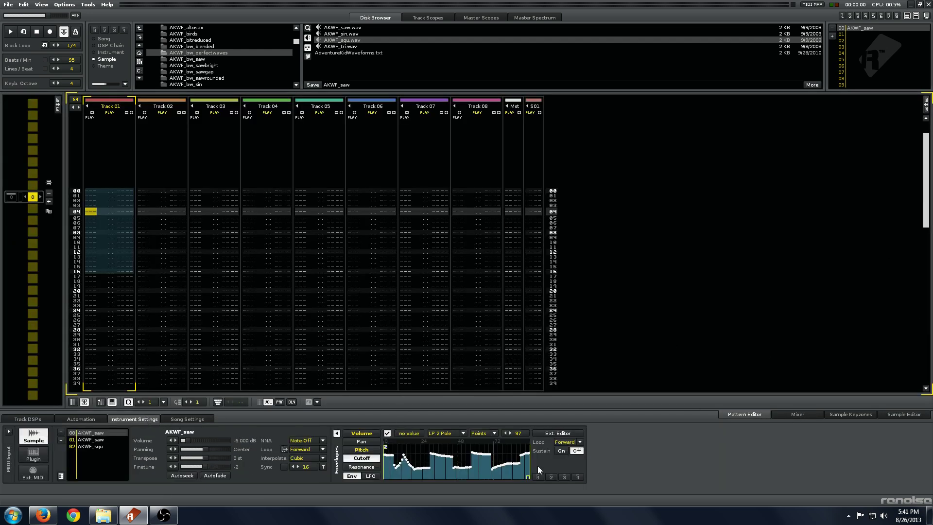